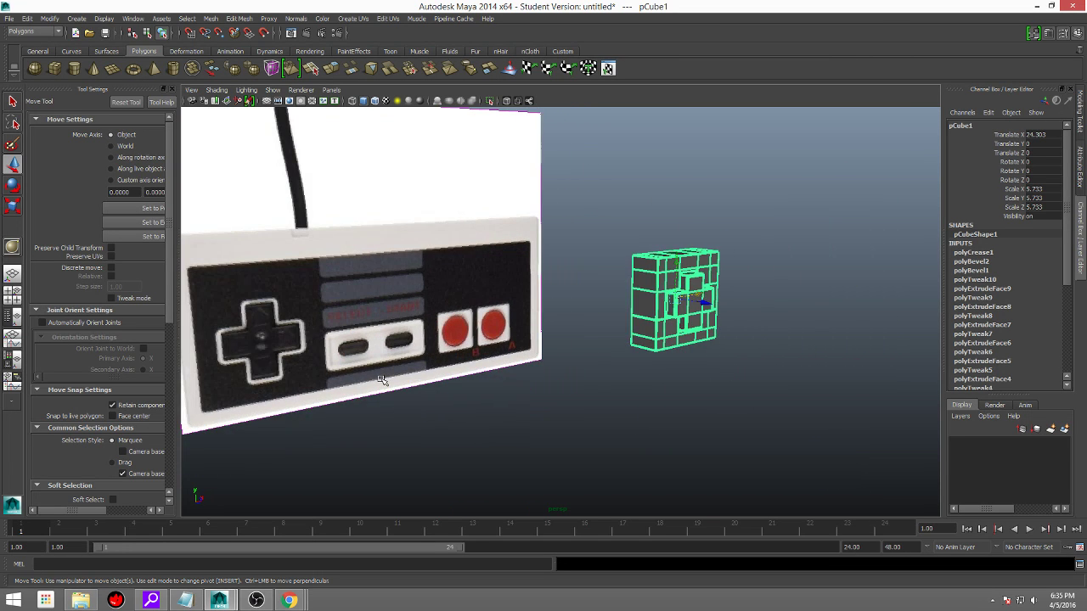
pyautogui.scroll(1, 378, 348)
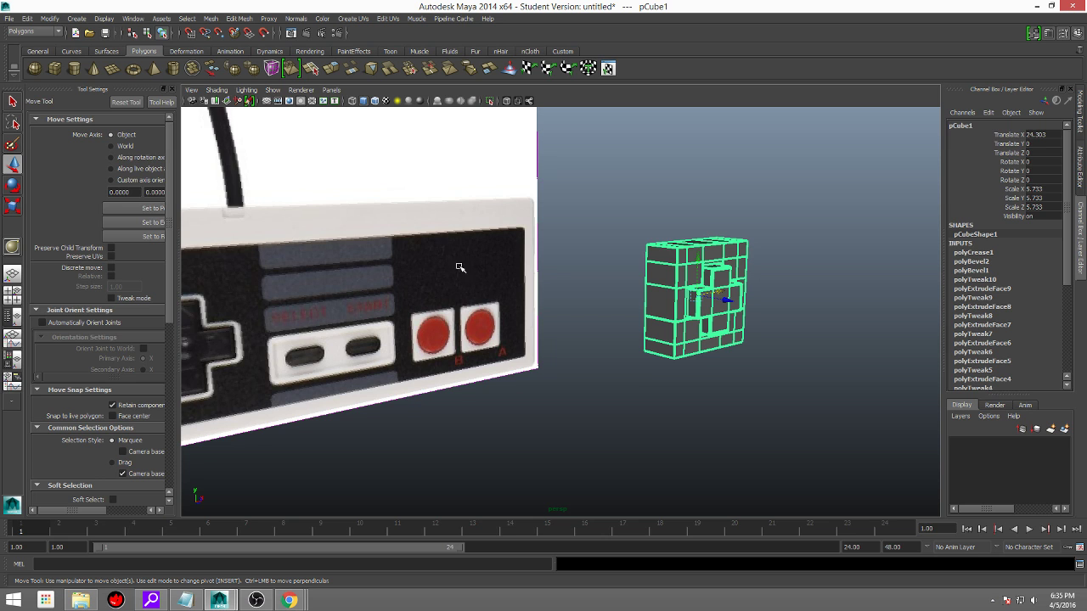
pyautogui.scroll(-1, 496, 306)
pyautogui.scroll(1, 496, 306)
pyautogui.keyDown('alt'); pyautogui.moveTo(470, 321); pyautogui.dragTo(720, 267, button='middle'); pyautogui.keyUp('alt')
pyautogui.keyDown('alt'); pyautogui.moveTo(721, 267); pyautogui.dragTo(631, 292); pyautogui.keyUp('alt')
pyautogui.scroll(-3, 633, 294)
pyautogui.scroll(2, 583, 352)
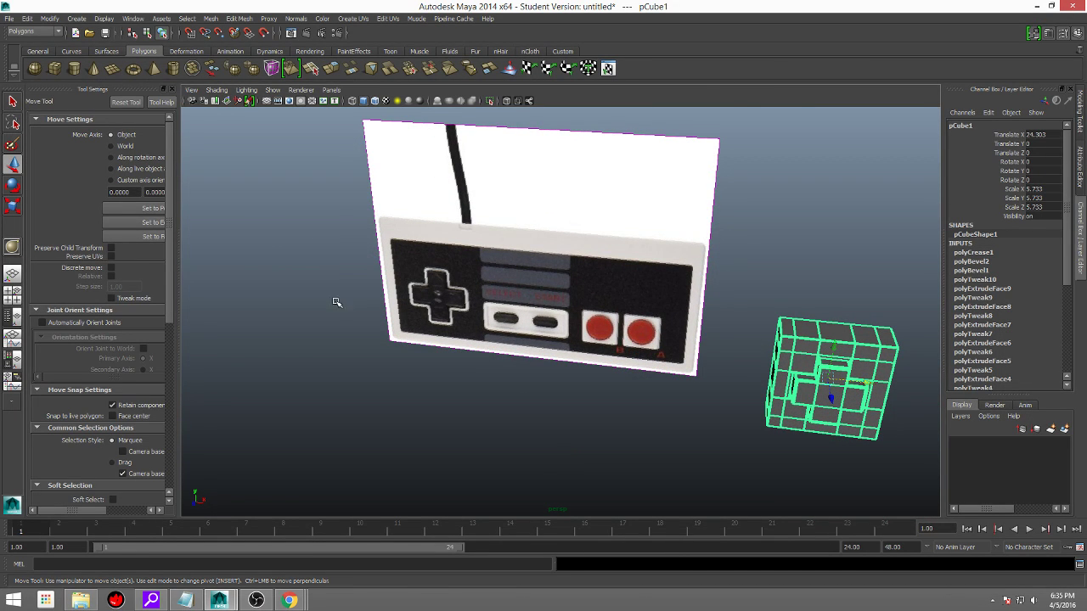
# Create a polygon cube over the SELECT button of the reference image and shape it to the button's proportions.
pyautogui.click(57, 69)
pyautogui.press('space')
pyautogui.scroll(-4, 416, 412)
pyautogui.moveTo(382, 420); pyautogui.dragTo(439, 405)
pyautogui.scroll(3, 425, 416)
pyautogui.press('space')
pyautogui.scroll(-4, 439, 464)
pyautogui.moveTo(539, 286); pyautogui.dragTo(539, 288)
pyautogui.press('r')
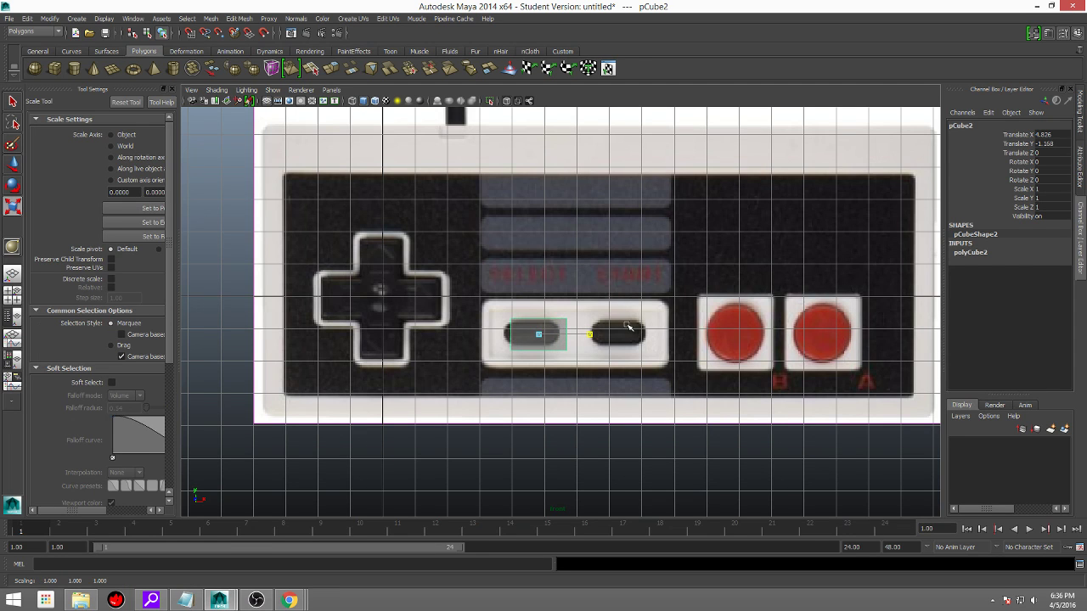
# Align the cube with the SELECT button at about X 4.632, Y -1.133 and scale it uniformly to about 1.48.
pyautogui.press('w')
pyautogui.moveTo(583, 335)
pyautogui.mouseDown()
pyautogui.moveTo(571, 336)
pyautogui.moveTo(588, 334)
pyautogui.mouseUp()
pyautogui.press('r')
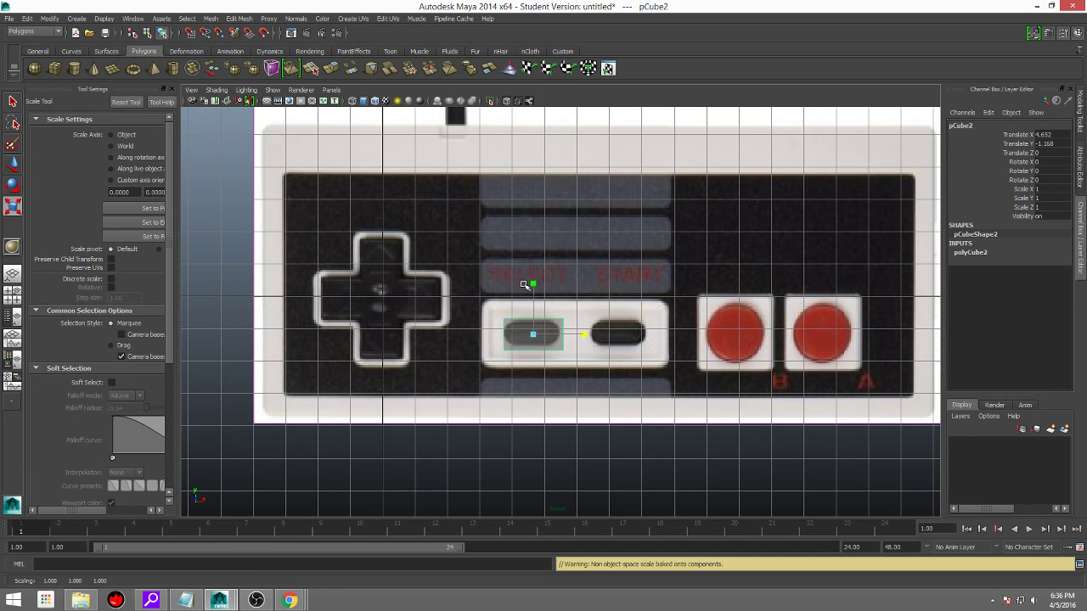
pyautogui.press('w')
pyautogui.moveTo(534, 295); pyautogui.dragTo(532, 294)
pyautogui.press('r')
pyautogui.press('w')
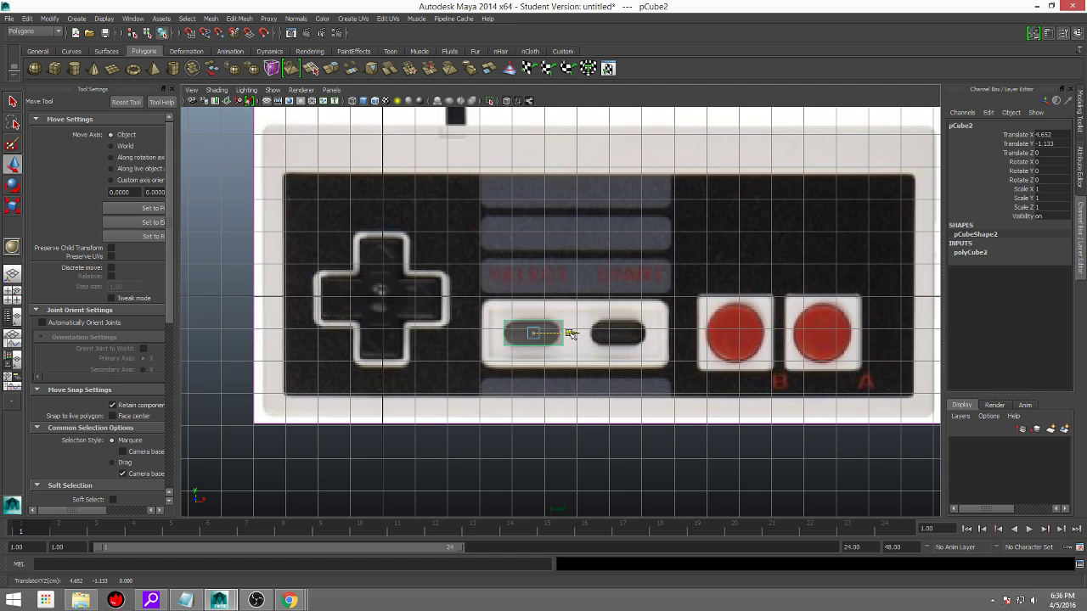
pyautogui.press('r')
pyautogui.moveTo(533, 335); pyautogui.dragTo(553, 308)
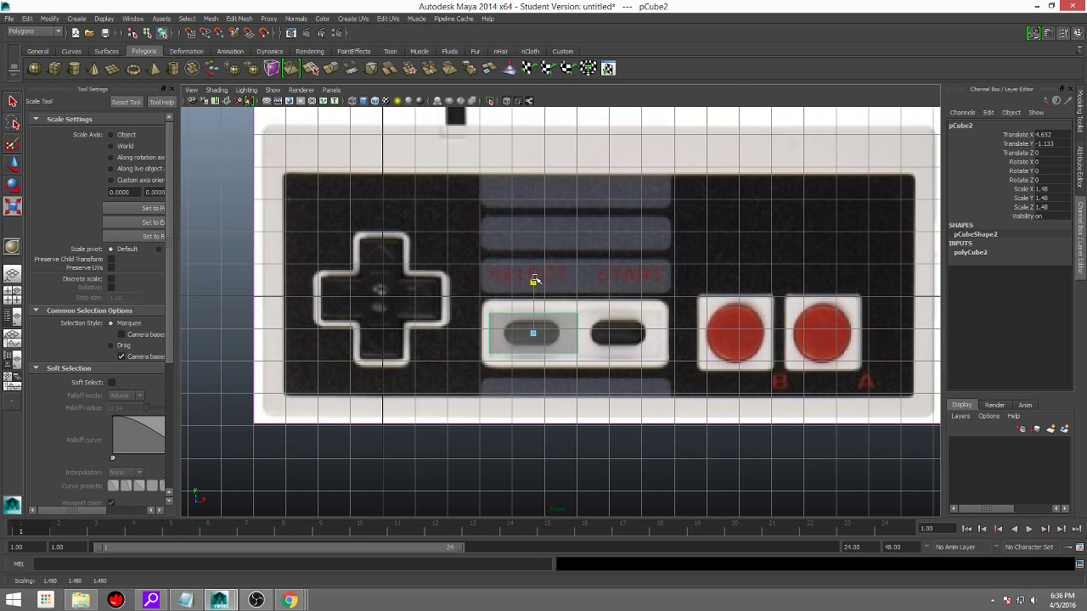
# Insert two vertical edge loops in the cube at the two ends of the SELECT button's oval.
pyautogui.press('space')
pyautogui.press('space')
pyautogui.scroll(1, 513, 328)
pyautogui.moveTo(326, 328); pyautogui.dragTo(346, 317)
pyautogui.press('space')
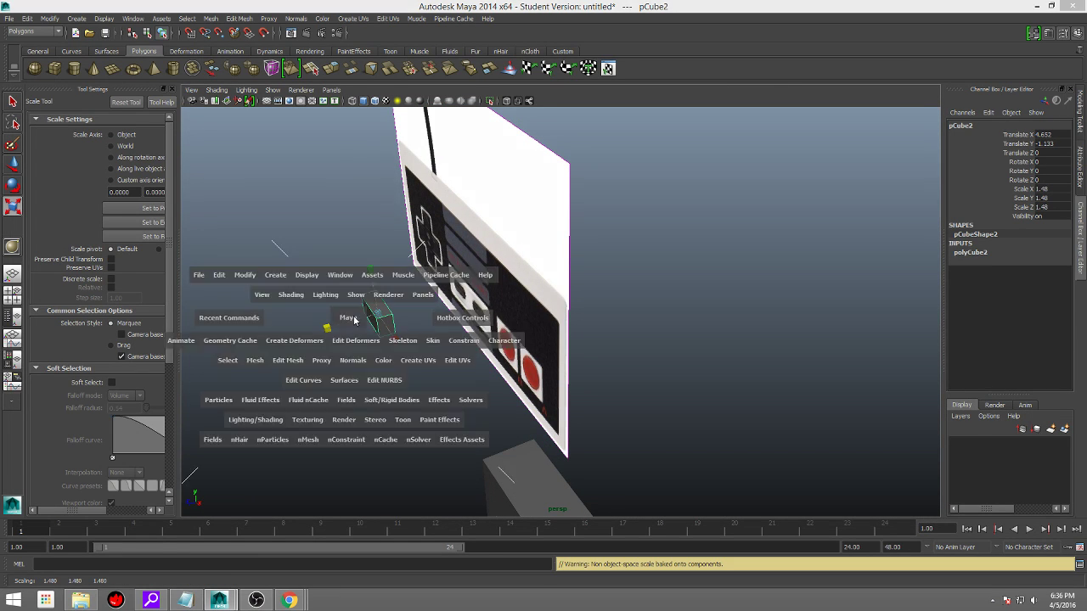
pyautogui.press('space')
pyautogui.scroll(3, 418, 407)
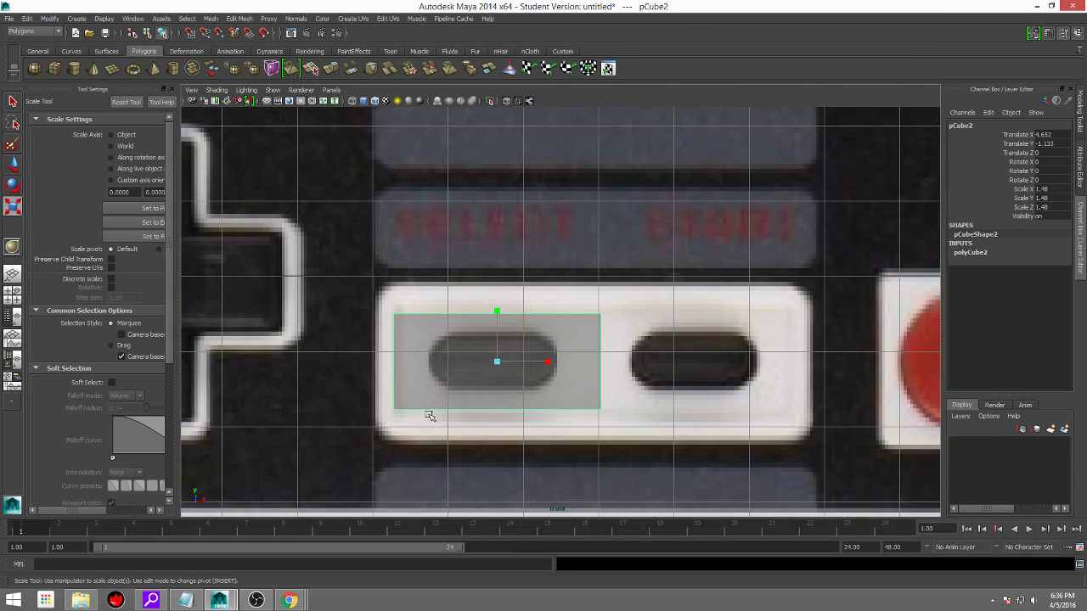
pyautogui.click(239, 19)
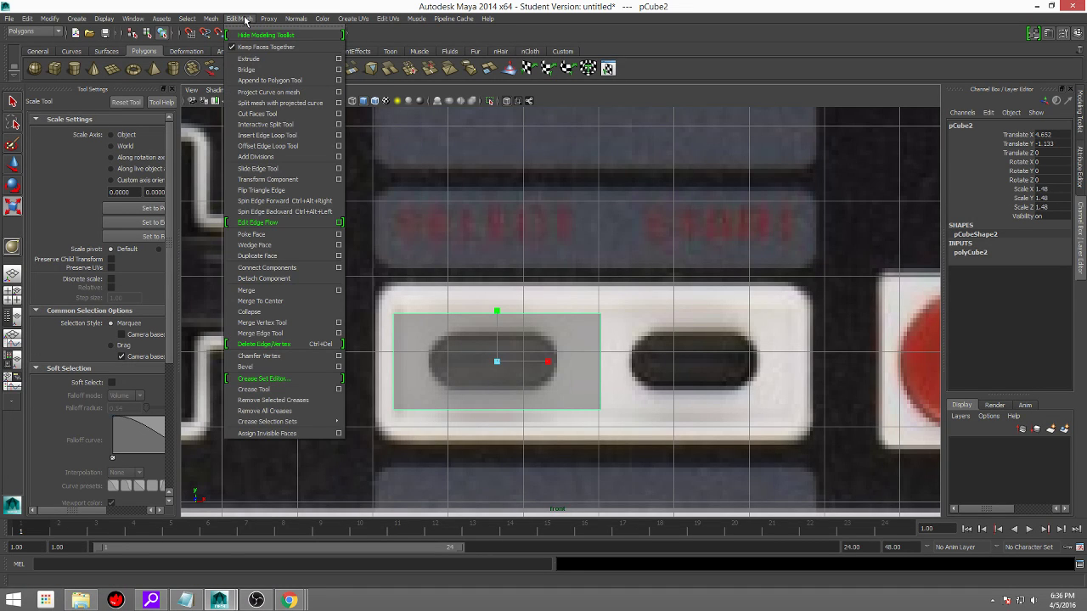
pyautogui.click(298, 136)
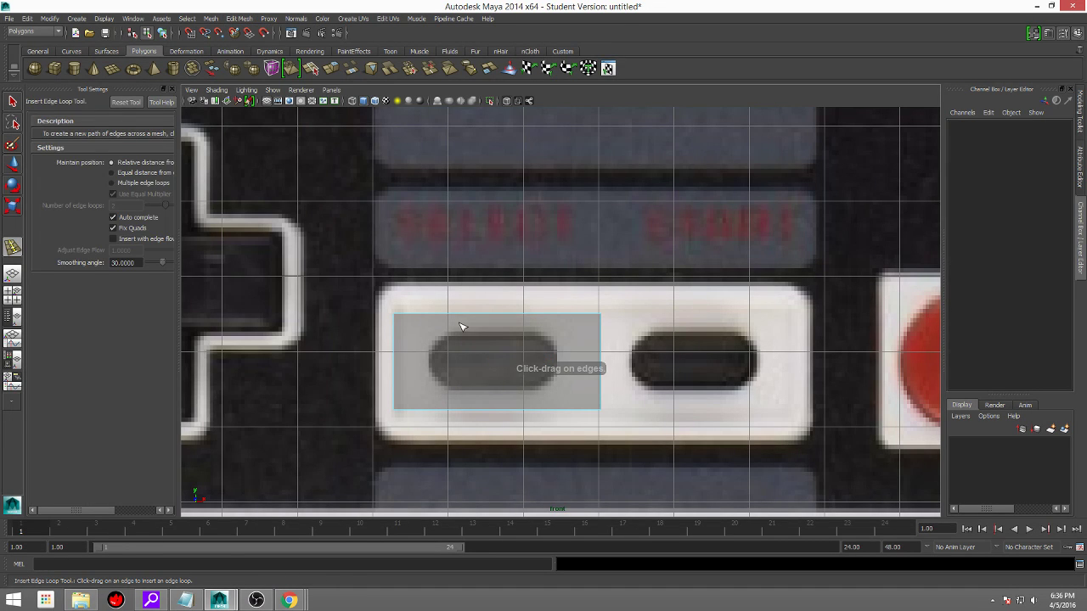
pyautogui.click(427, 315)
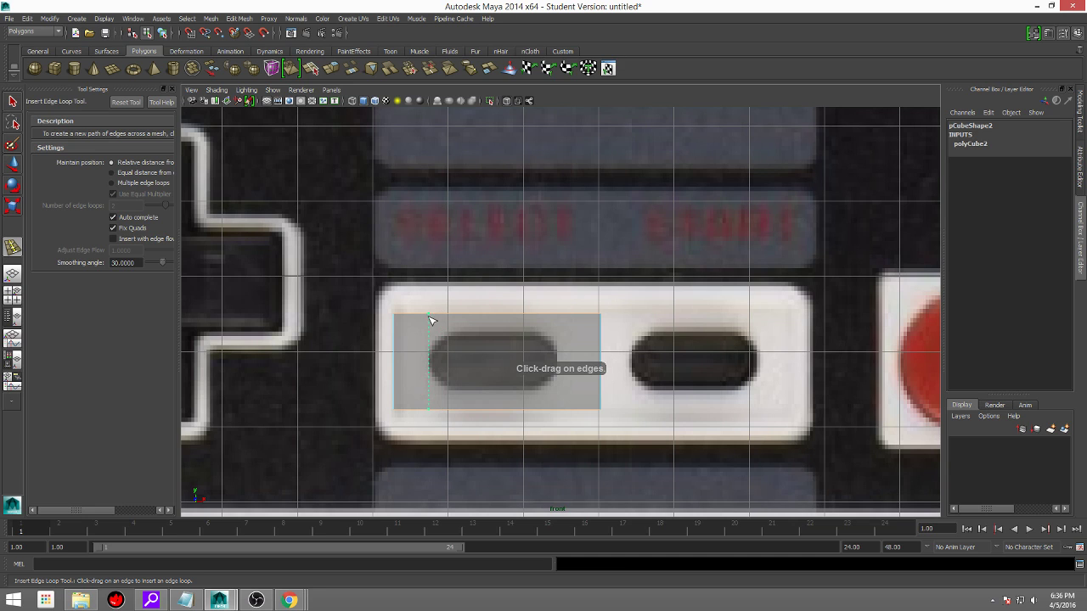
pyautogui.moveTo(575, 325); pyautogui.dragTo(558, 321)
# Insert four horizontal edge loops, two along the oval's upper and lower edges and two slightly inside them.
pyautogui.click(600, 331)
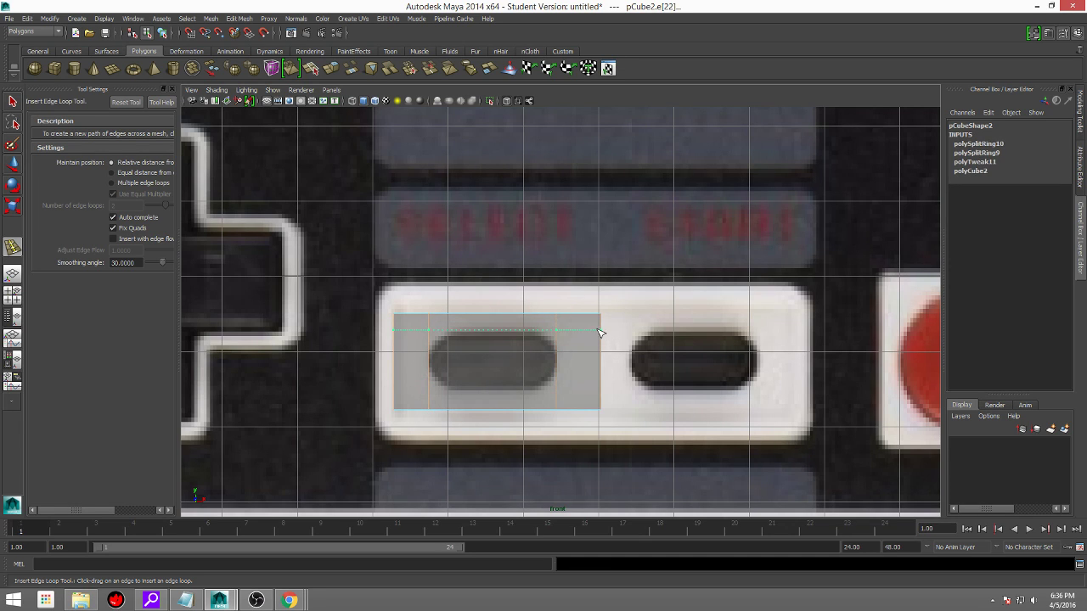
pyautogui.click(599, 391)
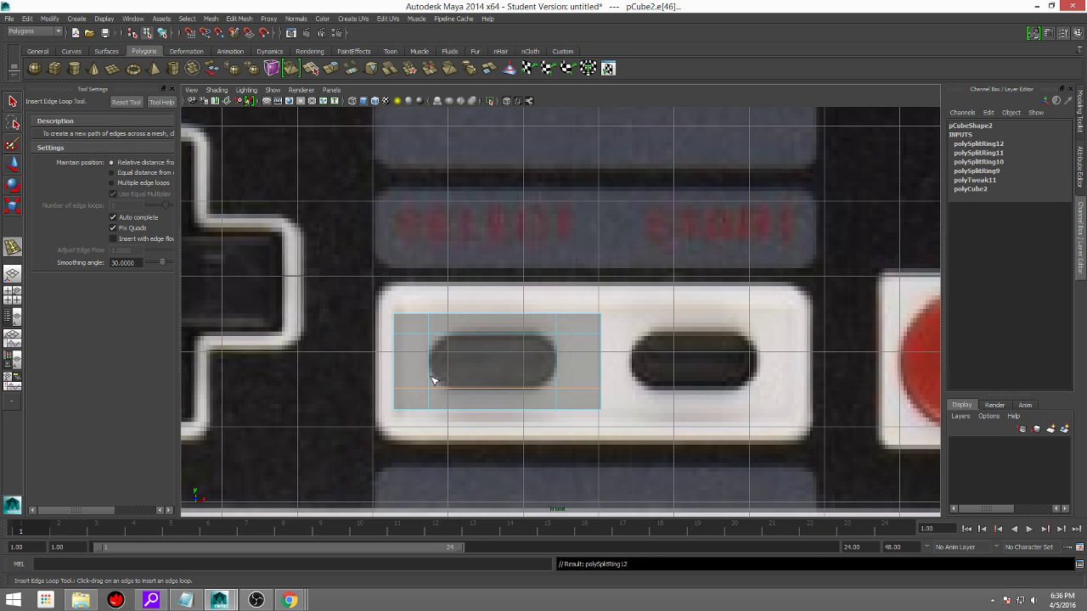
pyautogui.scroll(3, 438, 393)
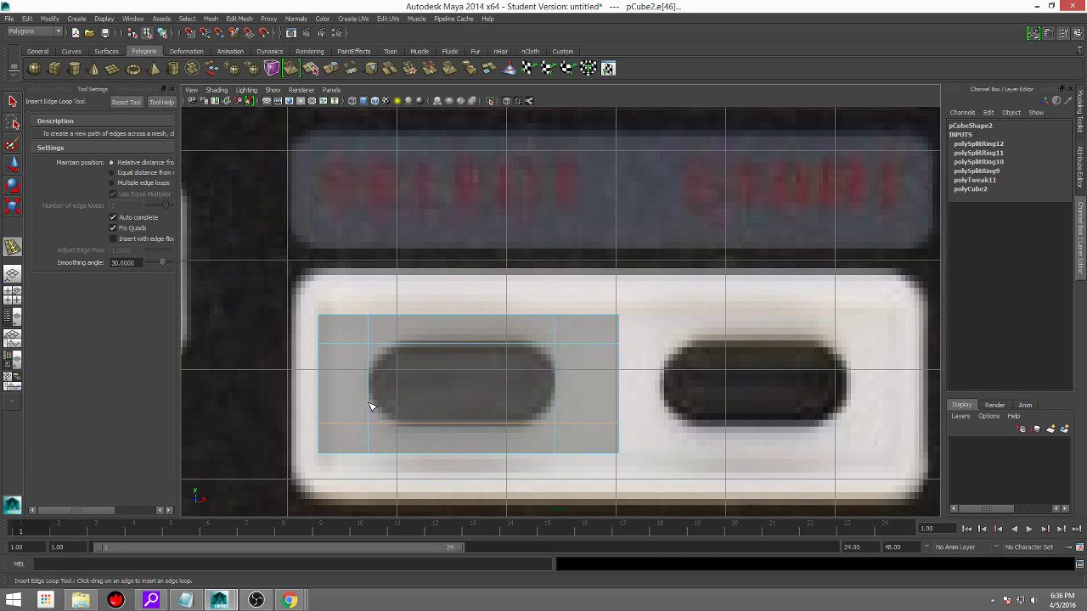
pyautogui.click(369, 410)
pyautogui.moveTo(371, 365); pyautogui.dragTo(371, 356)
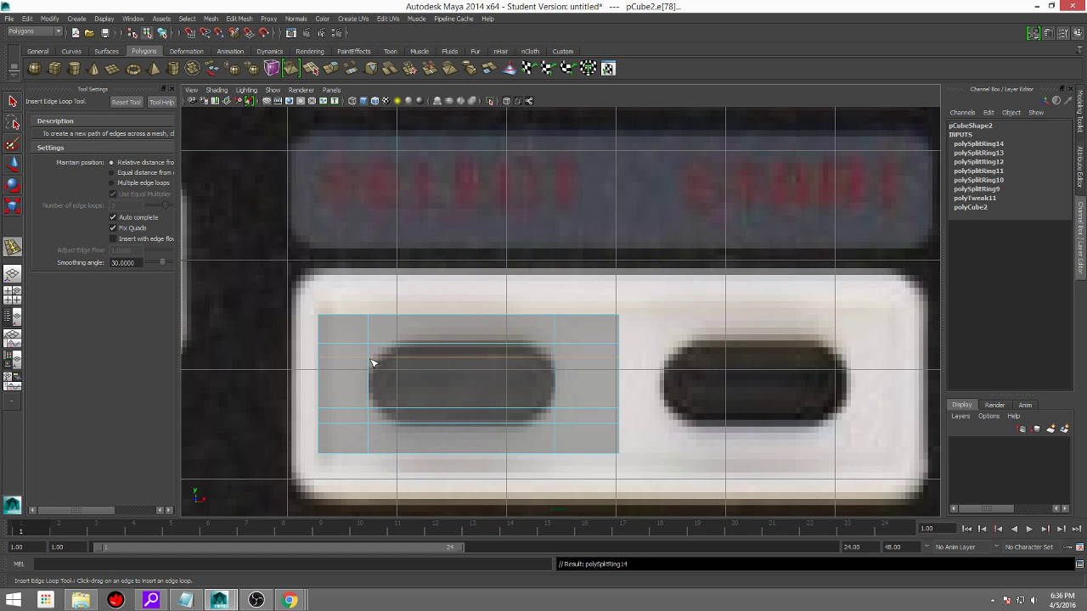
# Move the two corner vertices at the oval's left end inward to chamfer its outline.
pyautogui.moveTo(371, 361); pyautogui.dragTo(317, 337, button='right')
pyautogui.scroll(2, 345, 359)
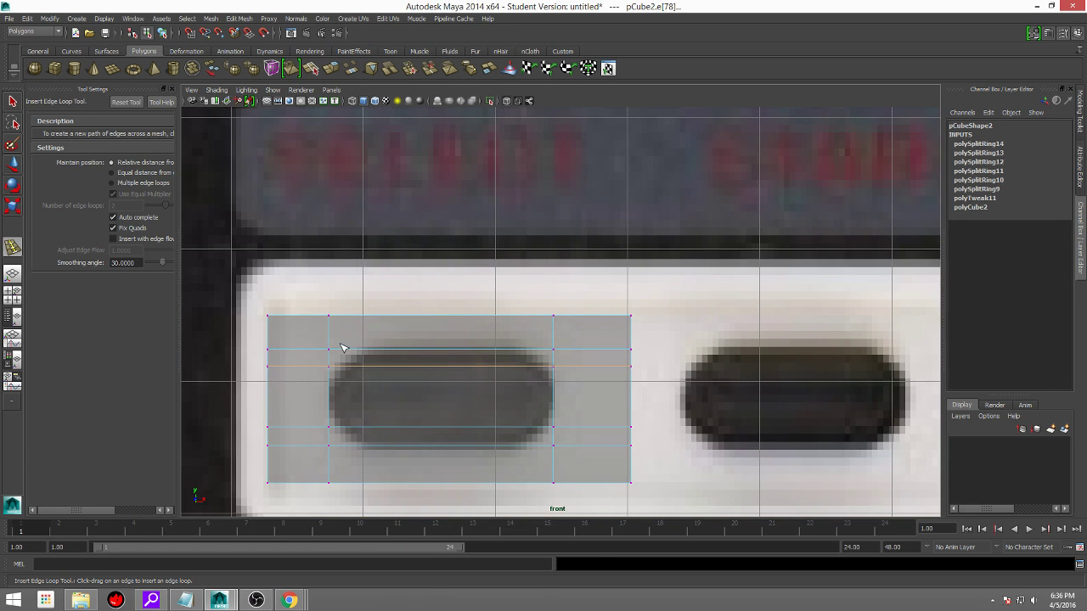
pyautogui.press('q')
pyautogui.moveTo(340, 346)
pyautogui.mouseDown()
pyautogui.moveTo(323, 364)
pyautogui.moveTo(360, 356)
pyautogui.mouseUp()
pyautogui.press('w')
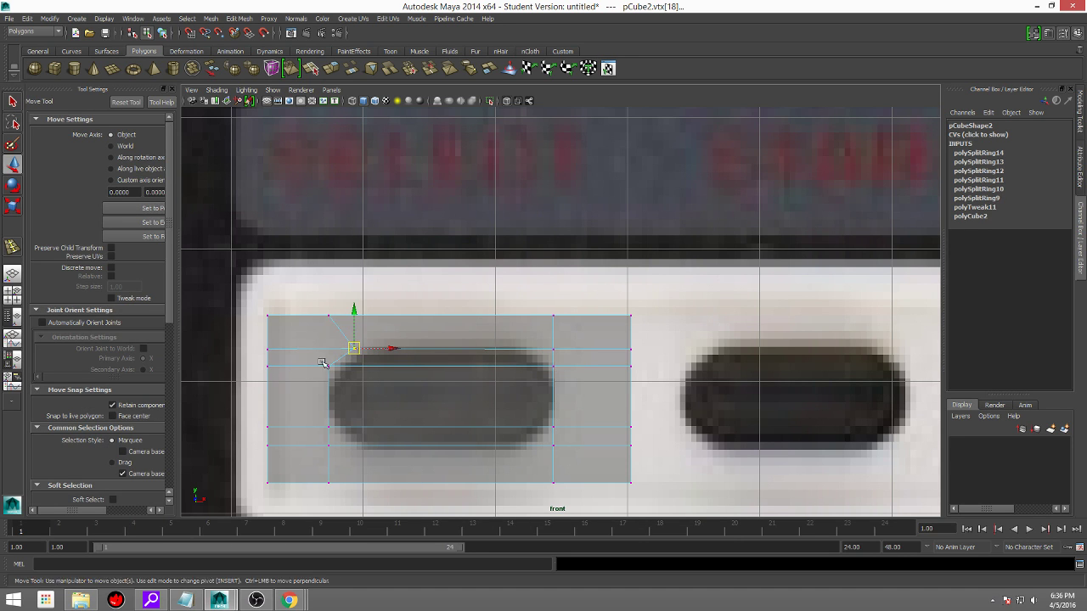
pyautogui.click(329, 366)
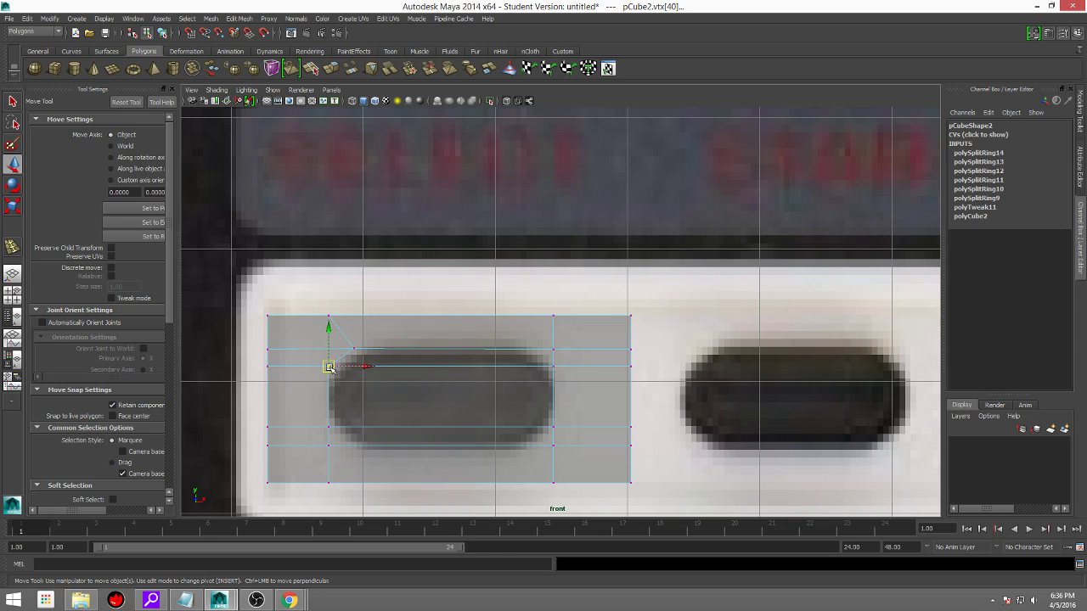
pyautogui.click(329, 445)
pyautogui.moveTo(330, 447); pyautogui.dragTo(347, 448)
# Move the two corner vertices at the oval's right end inward to match, and briefly check the smooth preview.
pyautogui.click(553, 348)
pyautogui.moveTo(552, 348); pyautogui.dragTo(528, 348)
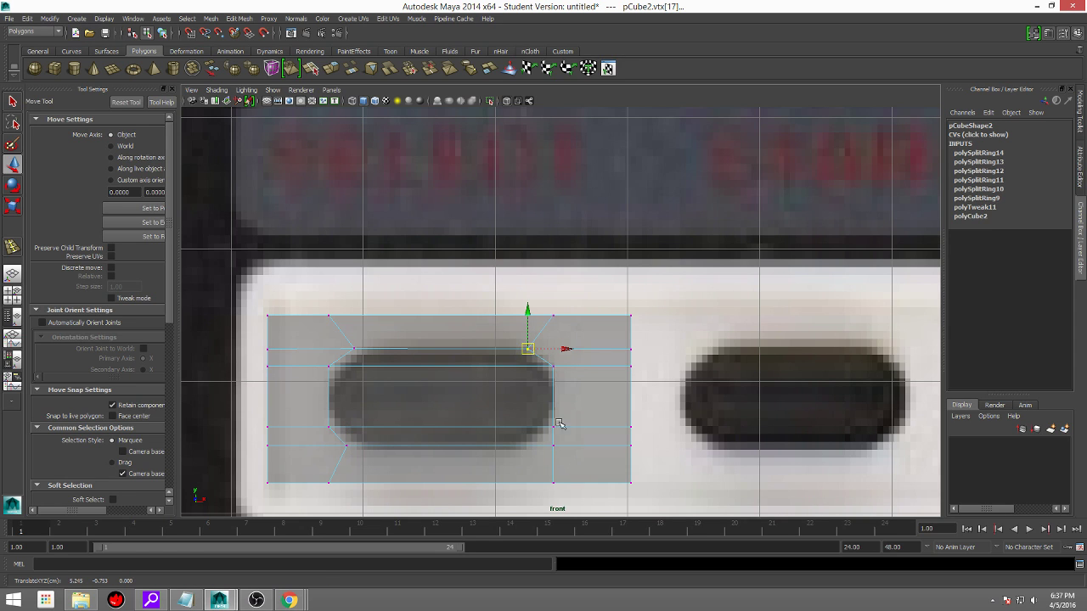
pyautogui.click(553, 445)
pyautogui.moveTo(552, 445); pyautogui.dragTo(527, 447)
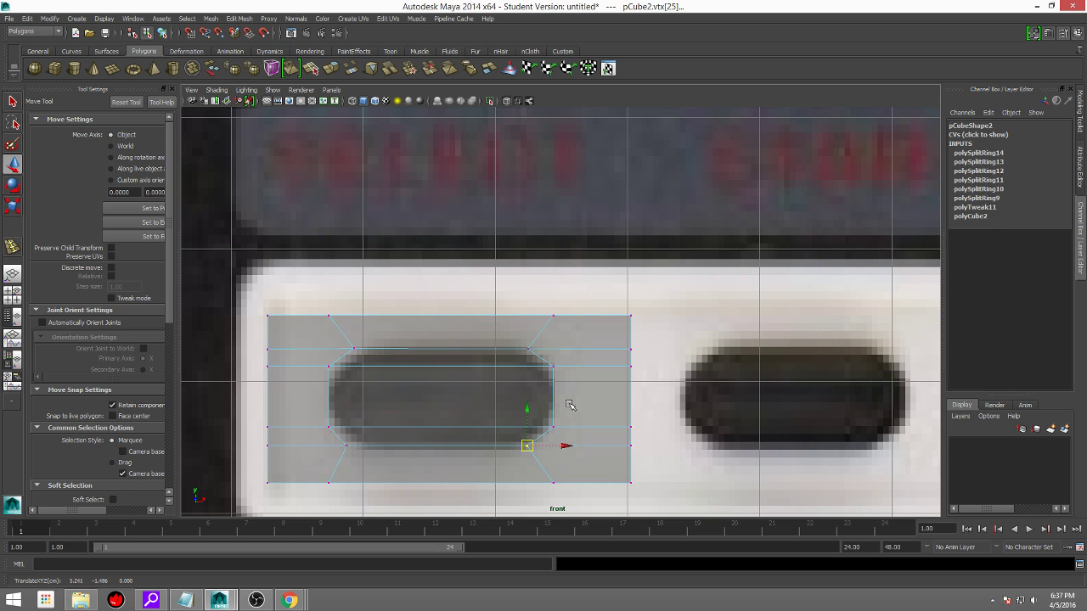
pyautogui.press('3')
pyautogui.press('1')
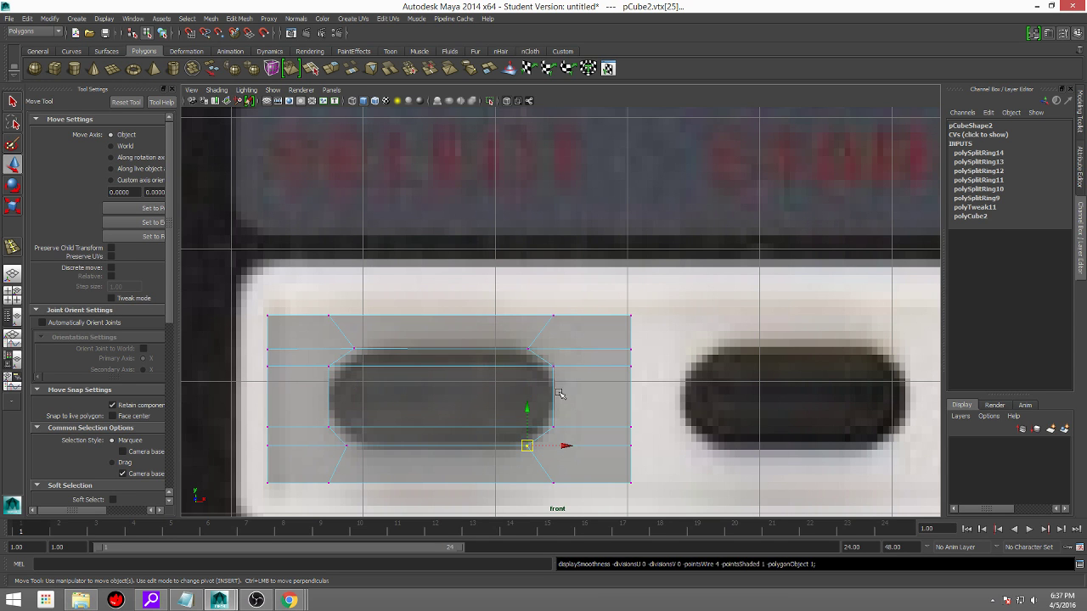
# Shift the left vertices on the block's upper and lower borders inward, in line with the oval's left corner vertices.
pyautogui.scroll(2, 560, 390)
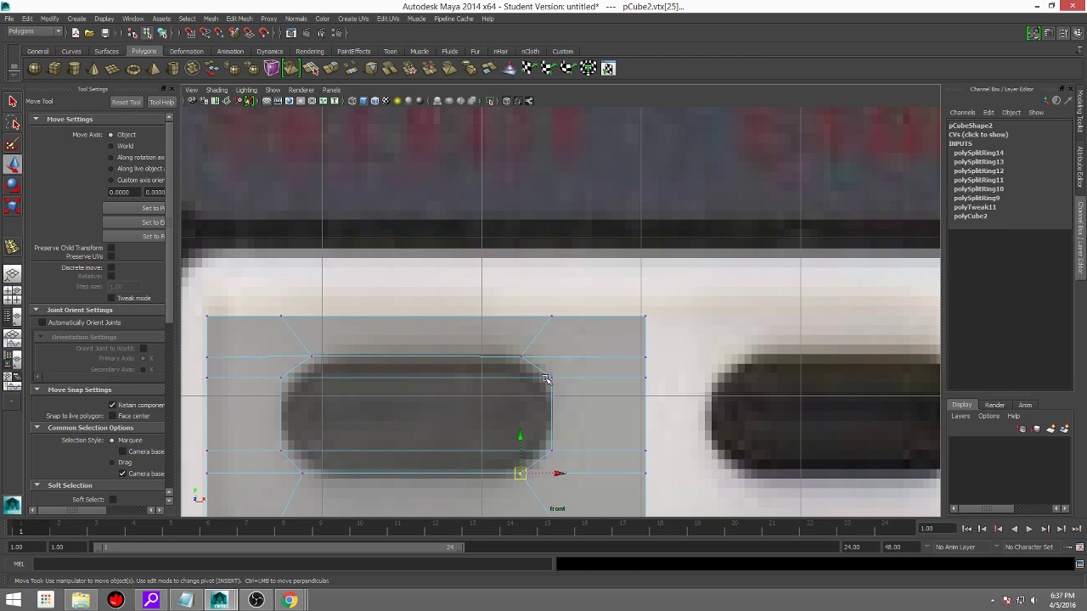
pyautogui.scroll(-8, 466, 377)
pyautogui.press('space')
pyautogui.keyDown('alt'); pyautogui.moveTo(608, 239); pyautogui.dragTo(691, 248); pyautogui.keyUp('alt')
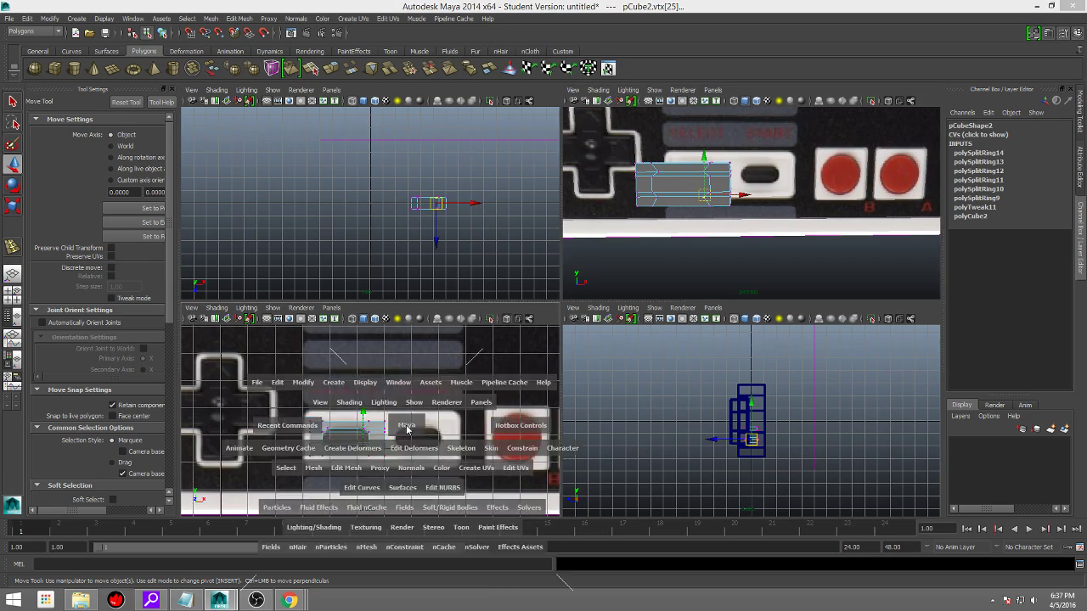
pyautogui.press('space')
pyautogui.press('space')
pyautogui.press('space')
pyautogui.press('space')
pyautogui.press('space')
pyautogui.scroll(5, 527, 336)
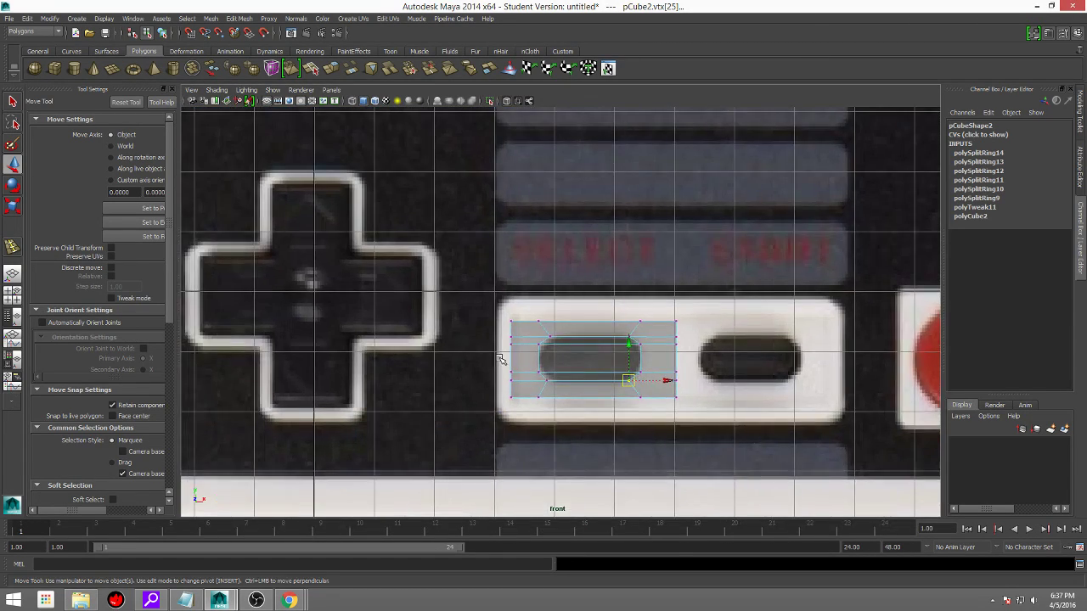
pyautogui.click(523, 331)
pyautogui.moveTo(553, 332); pyautogui.dragTo(574, 327)
pyautogui.moveTo(514, 459); pyautogui.dragTo(567, 468)
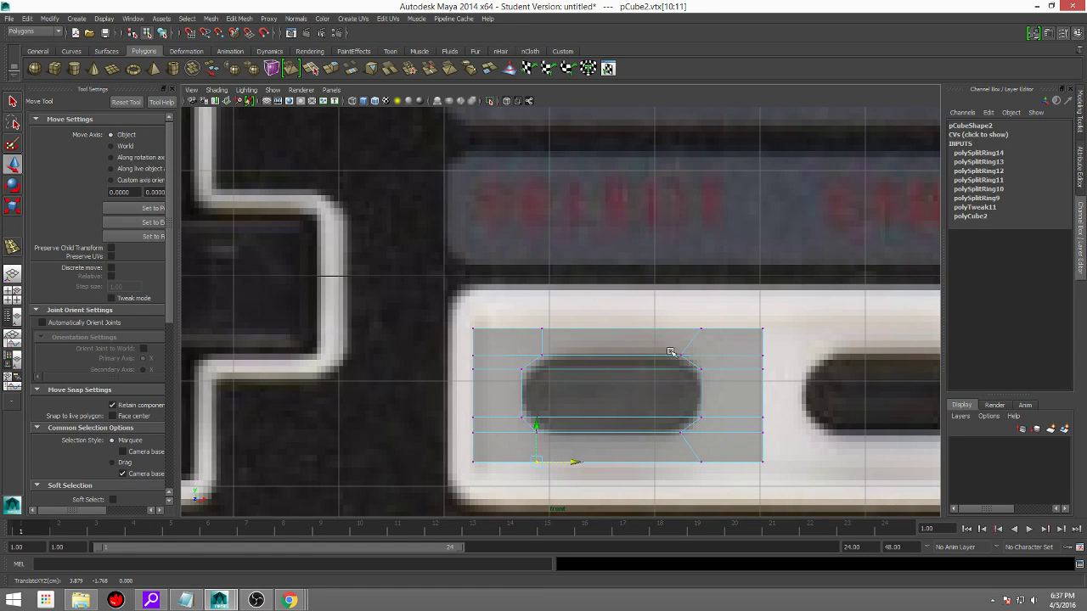
# Shift the right vertices on the block's upper and lower borders inward, in line with the oval's right corner vertices.
pyautogui.moveTo(700, 314); pyautogui.dragTo(729, 331)
pyautogui.click(733, 325)
pyautogui.moveTo(670, 484); pyautogui.dragTo(716, 465)
# Level the upper and lower edges of the oval outline by scaling them vertically.
pyautogui.moveTo(648, 365); pyautogui.dragTo(645, 314, button='right')
pyautogui.click(606, 355)
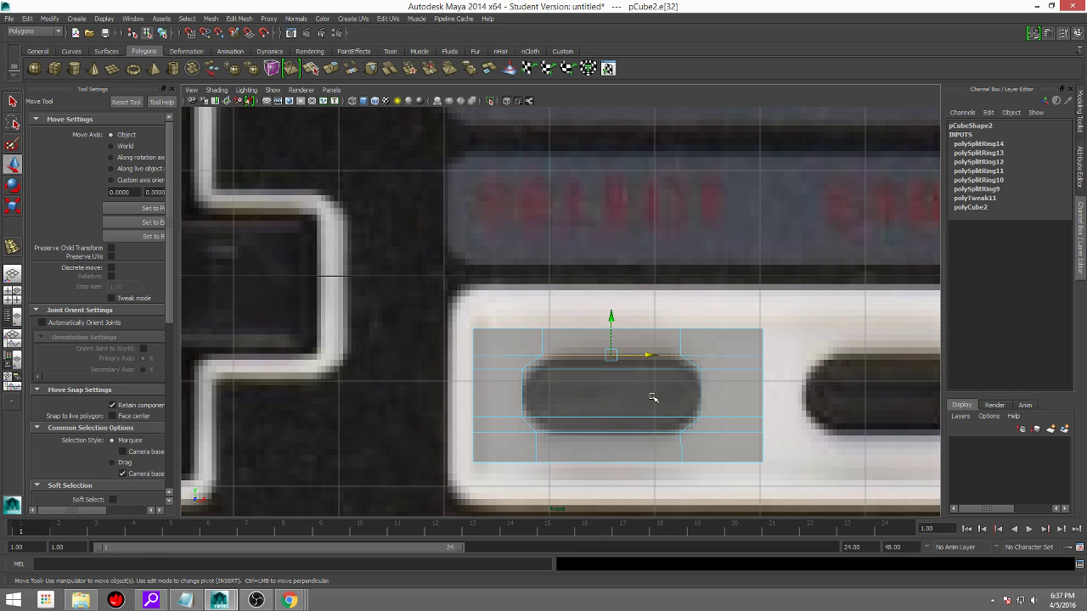
pyautogui.press('r')
pyautogui.moveTo(610, 305); pyautogui.dragTo(611, 303)
pyautogui.click(597, 432)
pyautogui.click(608, 384)
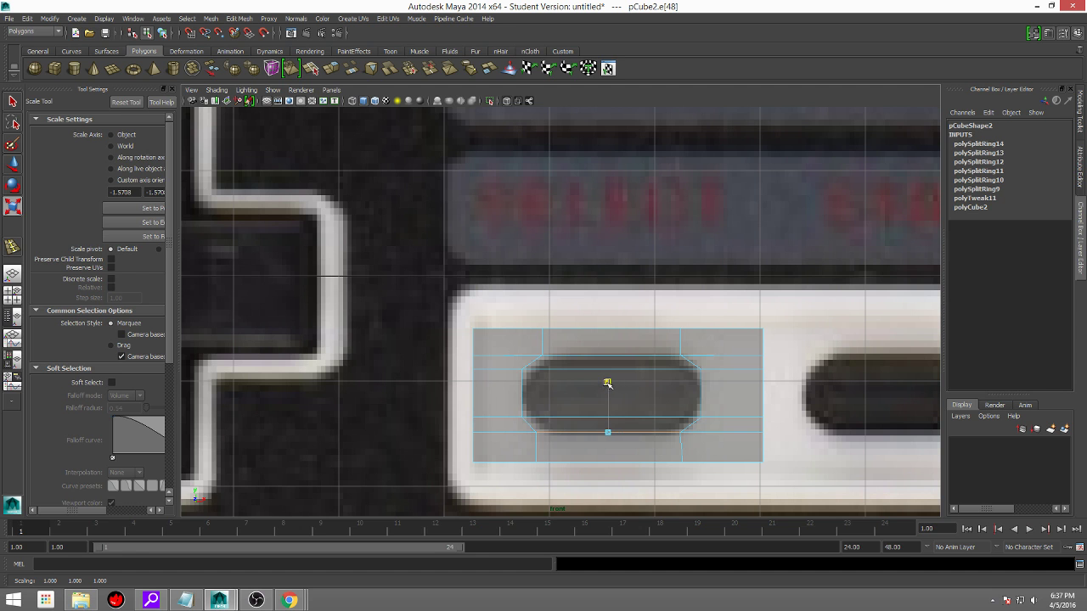
pyautogui.click(617, 316)
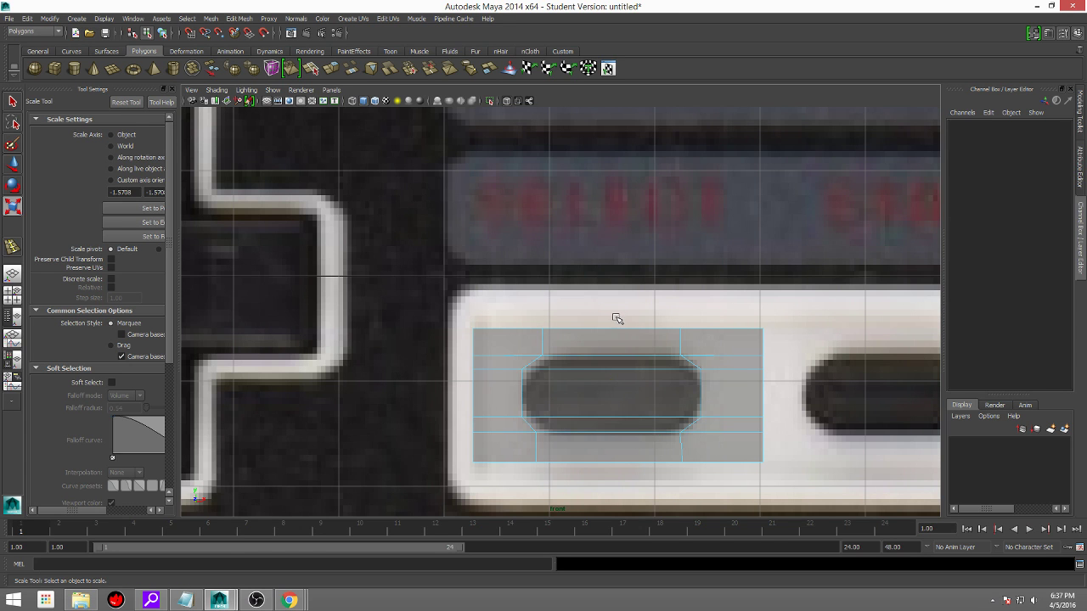
# Extrude the three front faces inside the oval outline and scale them inward to about 0.957.
pyautogui.scroll(3, 643, 359)
pyautogui.scroll(1, 643, 363)
pyautogui.keyDown('alt'); pyautogui.moveTo(643, 363); pyautogui.dragTo(510, 236, button='middle'); pyautogui.keyUp('alt')
pyautogui.moveTo(475, 286); pyautogui.dragTo(476, 312, button='right')
pyautogui.click(477, 267)
pyautogui.keyDown('shift'); pyautogui.click(461, 311); pyautogui.keyUp('shift')
pyautogui.keyDown('shift'); pyautogui.click(464, 362); pyautogui.keyUp('shift')
pyautogui.press('space')
pyautogui.press('space')
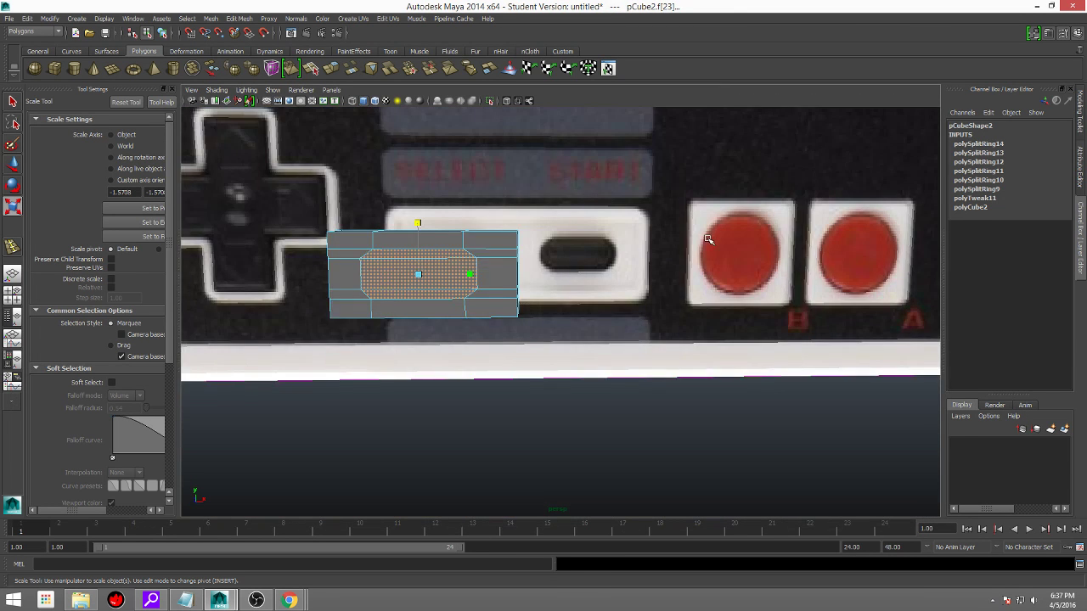
pyautogui.scroll(3, 707, 243)
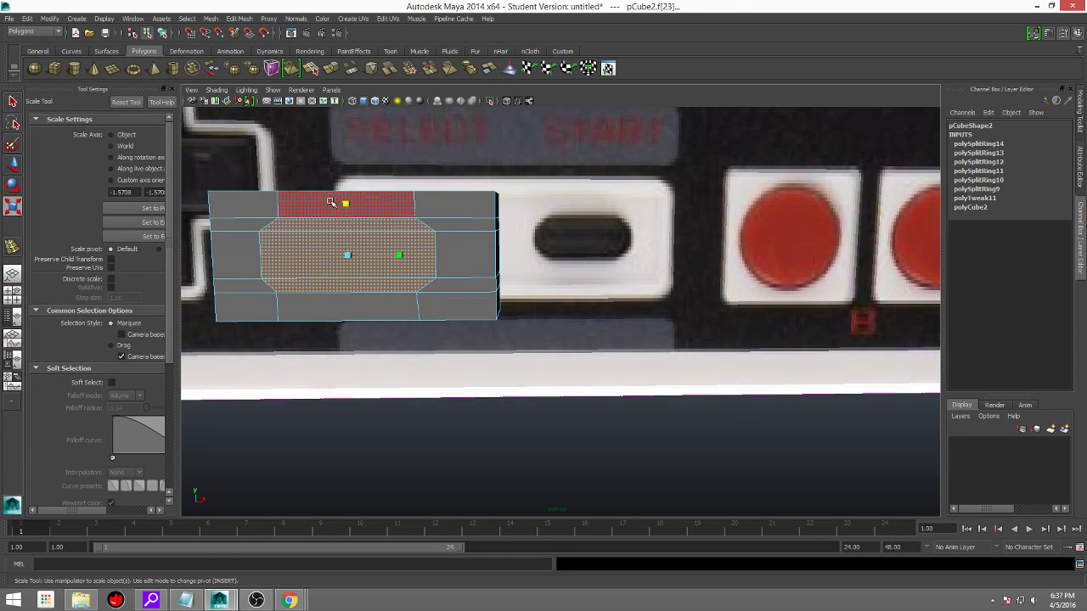
pyautogui.click(334, 68)
pyautogui.keyDown('alt'); pyautogui.moveTo(371, 194); pyautogui.dragTo(532, 272); pyautogui.keyUp('alt')
pyautogui.keyDown('alt'); pyautogui.moveTo(532, 272); pyautogui.dragTo(613, 251, button='middle'); pyautogui.keyUp('alt')
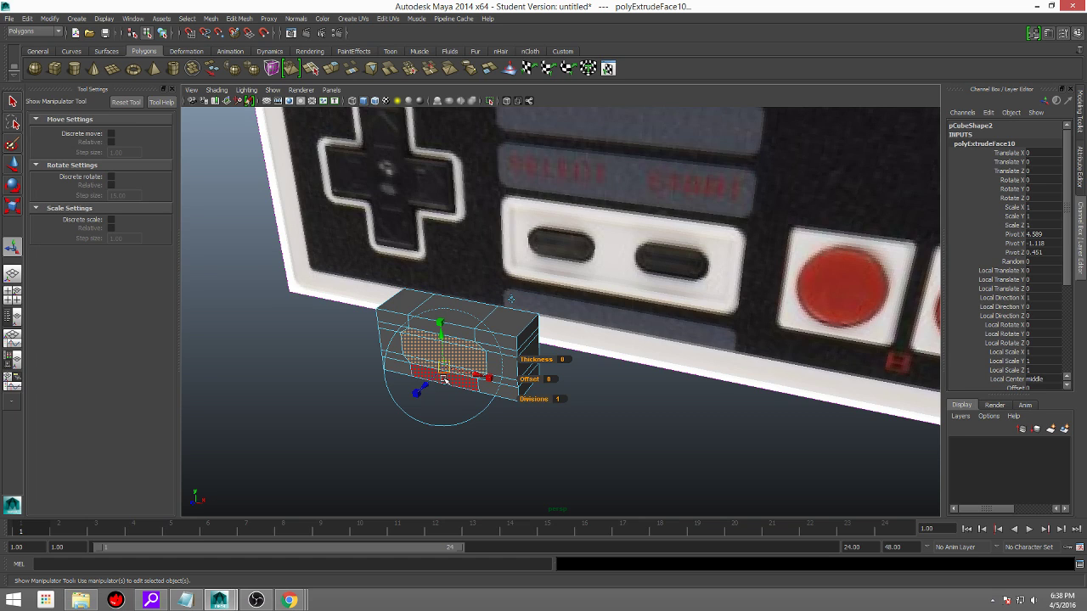
pyautogui.press('r')
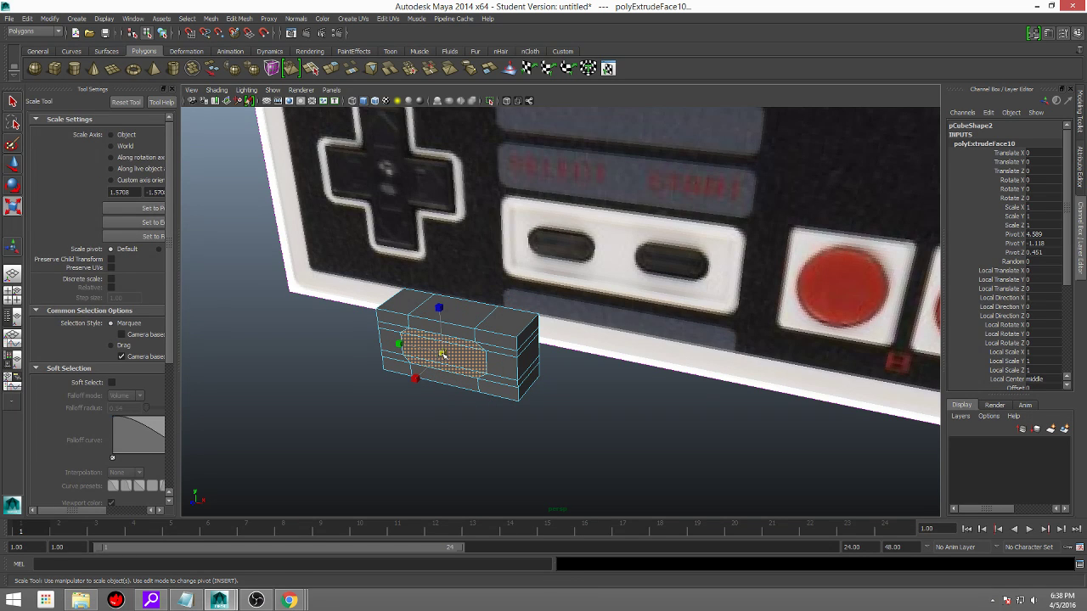
pyautogui.moveTo(448, 359); pyautogui.dragTo(444, 356)
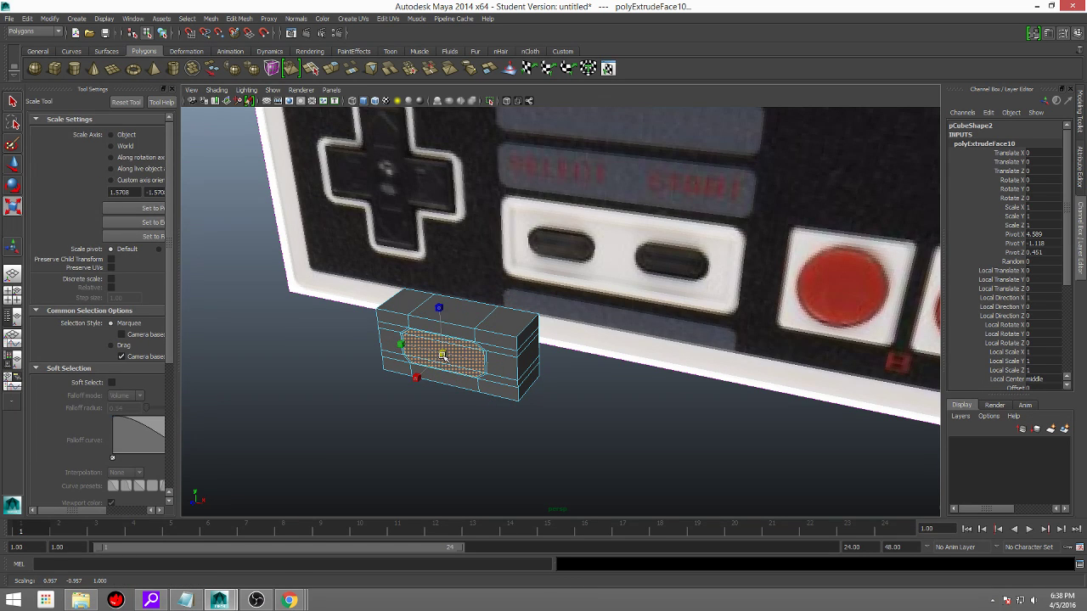
# Extrude the oval's faces again and push them back into the block to form a recess.
pyautogui.click(331, 71)
pyautogui.press('w')
pyautogui.moveTo(424, 375); pyautogui.dragTo(386, 380)
pyautogui.scroll(2, 427, 373)
# Extrude the recess floor twice more, pushing it slightly deeper to add supporting edges.
pyautogui.click(331, 71)
pyautogui.press('w')
pyautogui.click(331, 70)
pyautogui.press('w')
pyautogui.click(385, 380)
pyautogui.hotkey('ctrl', 'z')
pyautogui.moveTo(387, 381); pyautogui.dragTo(388, 379)
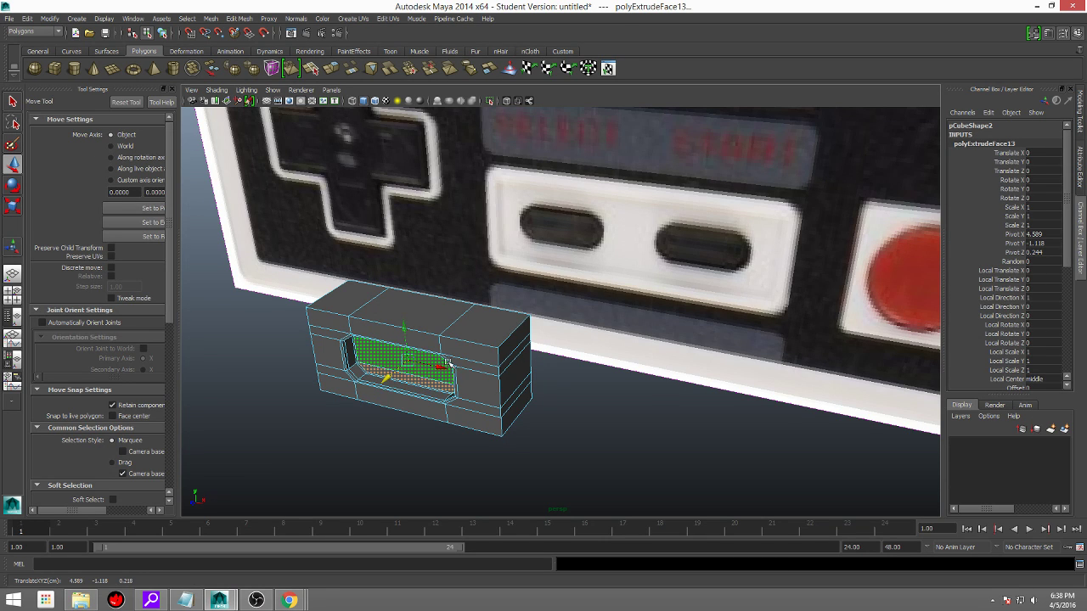
# Extrude the recess floor once more and scale the new faces slightly inward.
pyautogui.click(334, 70)
pyautogui.press('r')
pyautogui.moveTo(410, 358); pyautogui.dragTo(441, 365)
pyautogui.scroll(5, 410, 364)
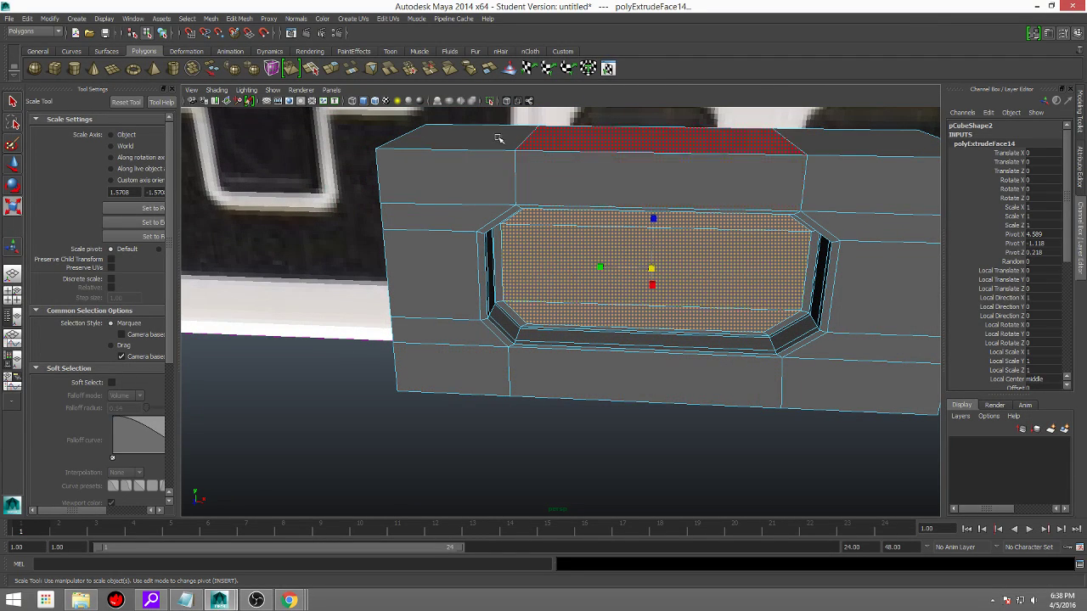
# Extrude the recess floor again and move the new faces slightly forward.
pyautogui.click(329, 74)
pyautogui.keyDown('alt'); pyautogui.moveTo(713, 376); pyautogui.dragTo(612, 374); pyautogui.keyUp('alt')
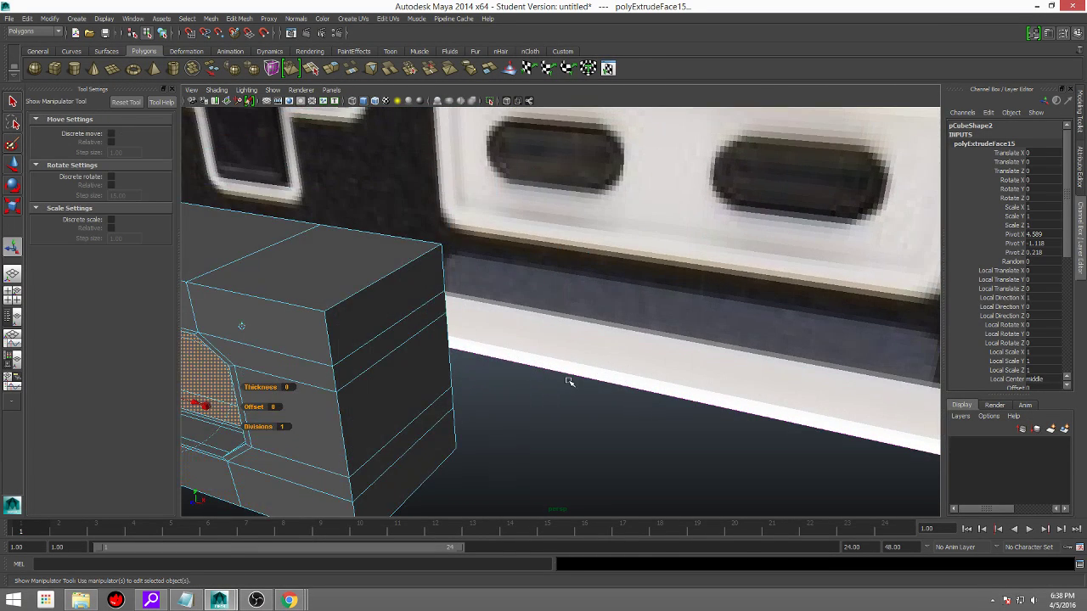
pyautogui.scroll(-4, 569, 382)
pyautogui.press('w')
pyautogui.moveTo(291, 355); pyautogui.dragTo(286, 357)
# Extrude and pull out the recess's inner faces to form the raised button, adding two more extrusions on its front.
pyautogui.click(332, 68)
pyautogui.press('w')
pyautogui.moveTo(285, 355); pyautogui.dragTo(322, 360)
pyautogui.click(334, 67)
pyautogui.press('w')
pyautogui.click(332, 68)
pyautogui.press('r')
# Preview the whole block smoothed, then compare its unsmoothed shape with the reference image in the four-view and perspective layouts.
pyautogui.moveTo(576, 275); pyautogui.dragTo(615, 244, button='right')
pyautogui.click(577, 280)
pyautogui.press('3')
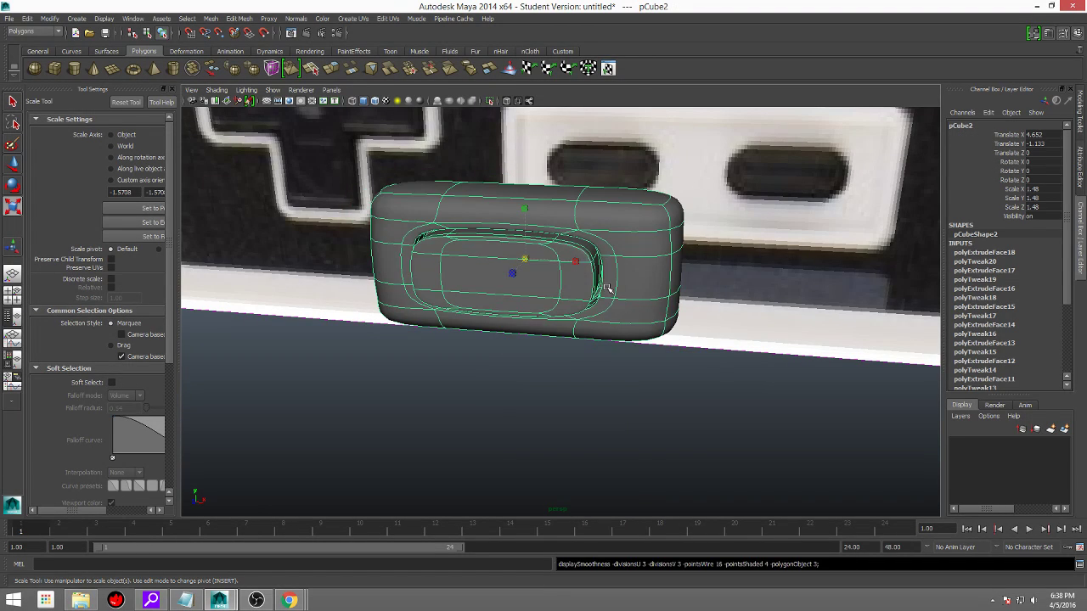
pyautogui.keyDown('alt'); pyautogui.moveTo(592, 306); pyautogui.dragTo(619, 306); pyautogui.keyUp('alt')
pyautogui.press('space')
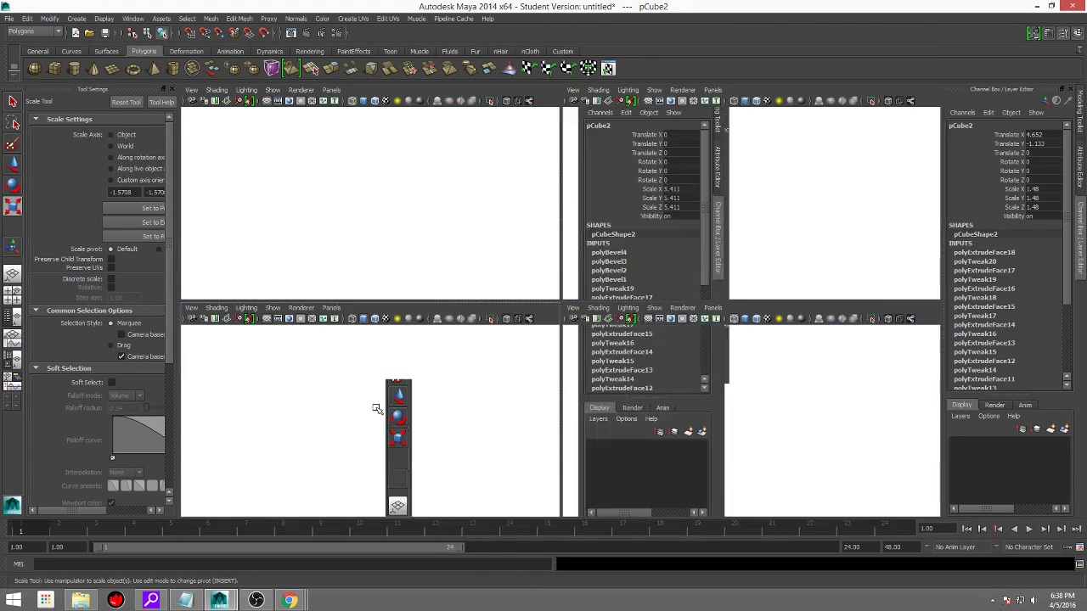
pyautogui.press('space')
pyautogui.press('space')
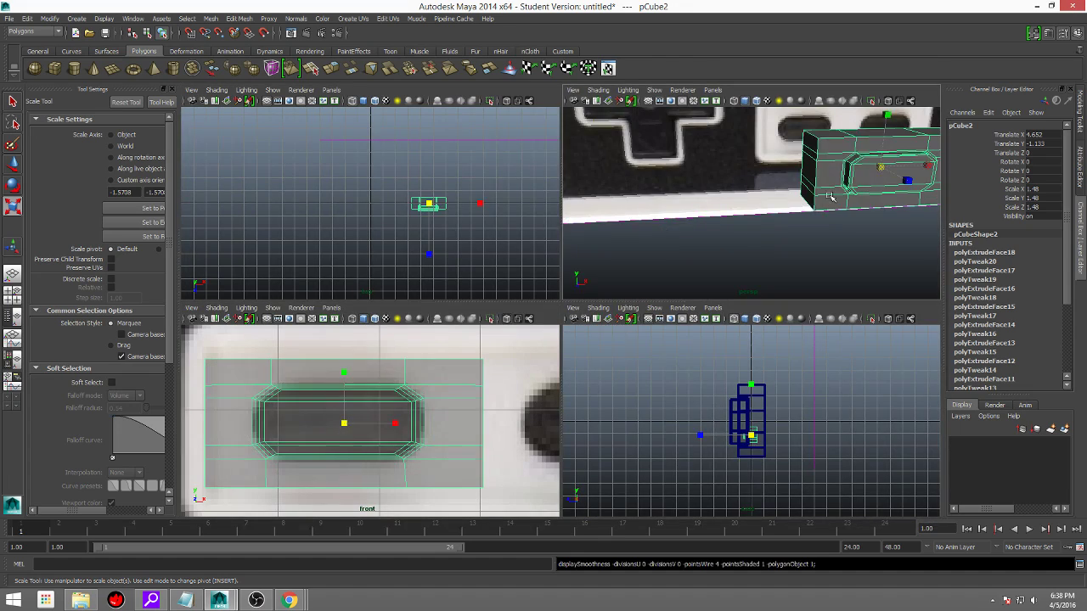
pyautogui.press('space')
pyautogui.press('space')
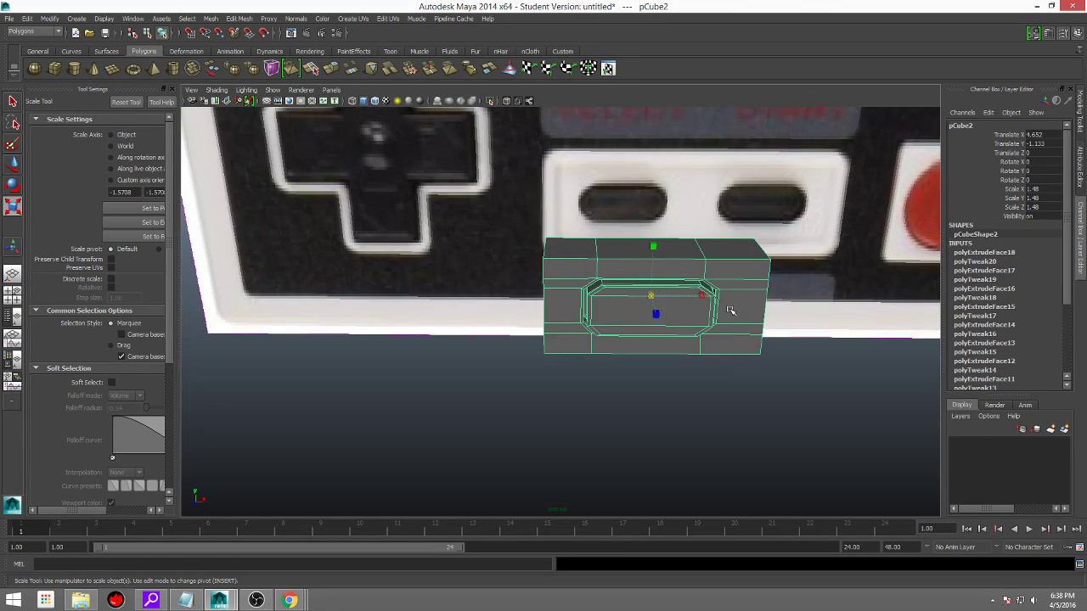
pyautogui.scroll(-2, 728, 310)
pyautogui.keyDown('alt'); pyautogui.moveTo(727, 310); pyautogui.dragTo(626, 315, button='middle'); pyautogui.keyUp('alt')
pyautogui.scroll(5, 594, 315)
pyautogui.keyDown('alt'); pyautogui.moveTo(439, 314); pyautogui.dragTo(544, 254); pyautogui.keyUp('alt')
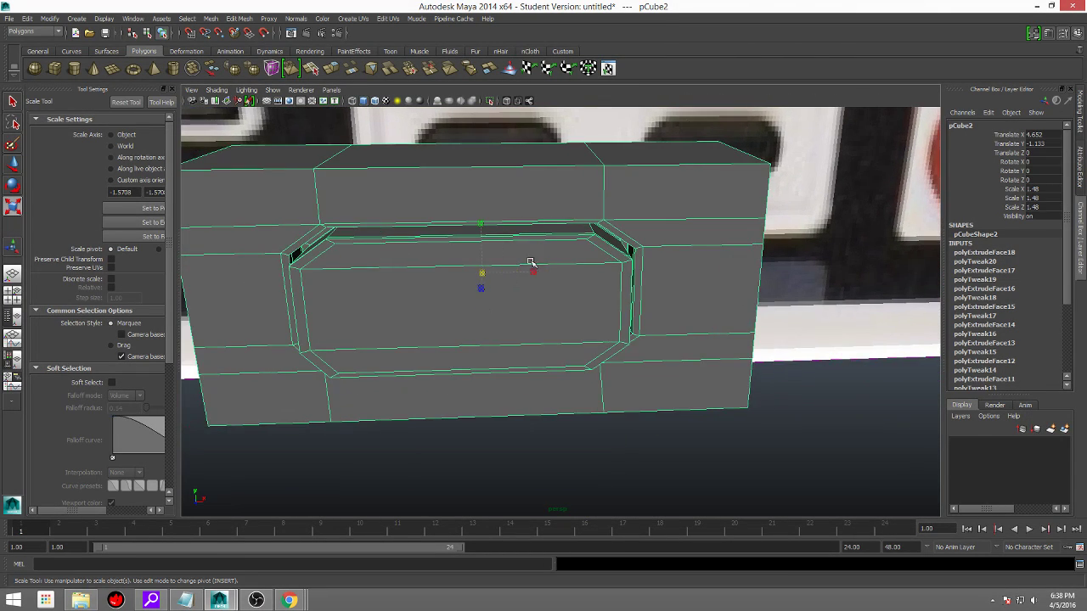
# Examine the rim and side walls of the recess with smooth preview on and off.
pyautogui.moveTo(581, 232); pyautogui.dragTo(655, 174, button='right')
pyautogui.click(595, 227)
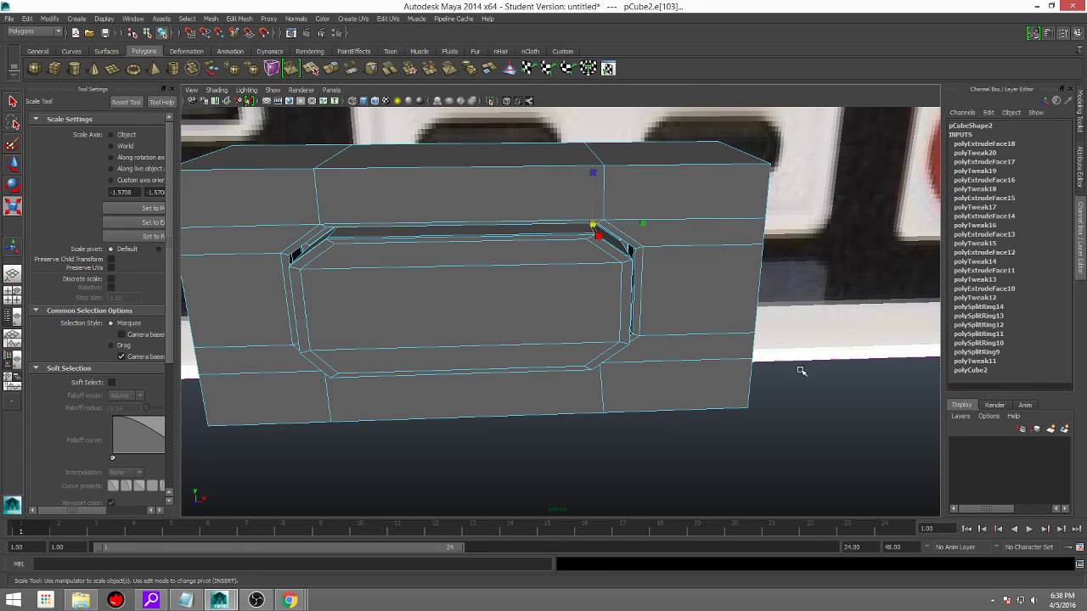
pyautogui.click(834, 384)
pyautogui.keyDown('alt'); pyautogui.moveTo(836, 385); pyautogui.dragTo(823, 404); pyautogui.keyUp('alt')
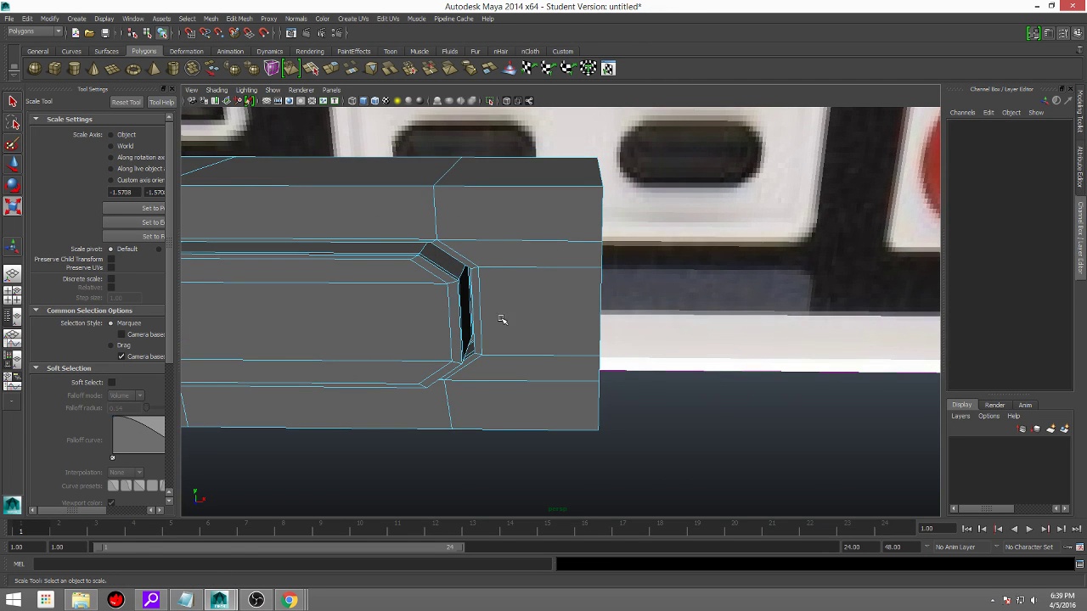
pyautogui.scroll(-3, 478, 329)
pyautogui.press('3')
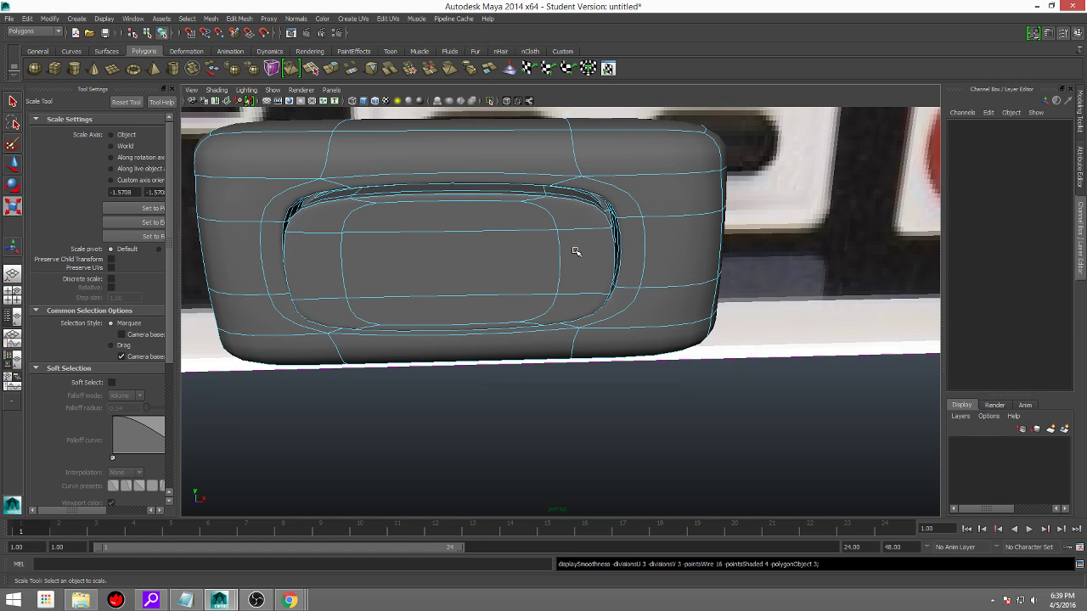
pyautogui.press('1')
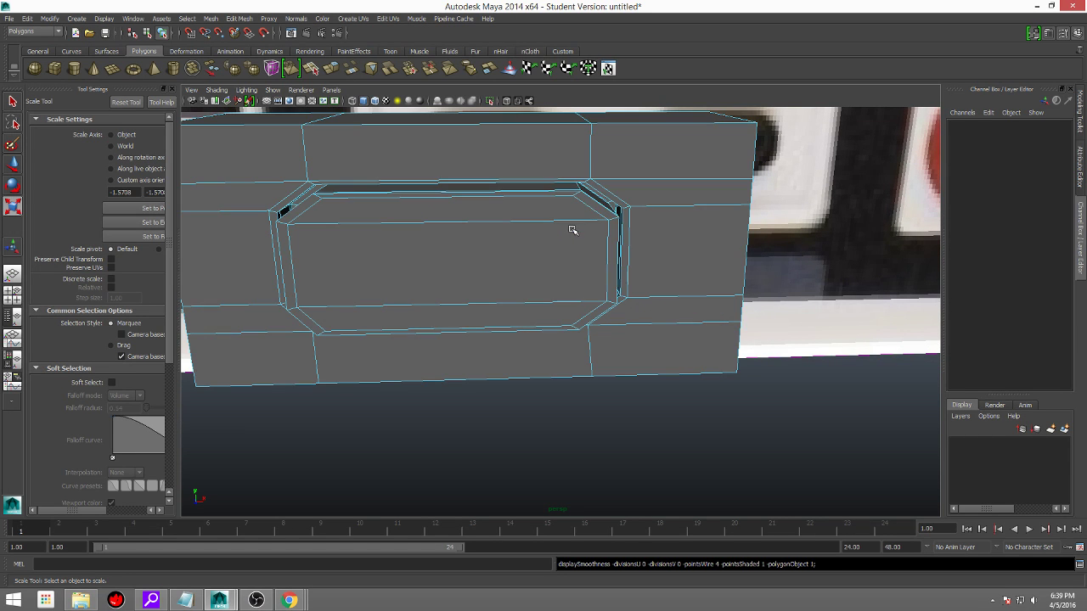
pyautogui.keyDown('alt'); pyautogui.moveTo(628, 224); pyautogui.dragTo(572, 228); pyautogui.keyUp('alt')
pyautogui.scroll(-3, 257, 136)
pyautogui.press('3')
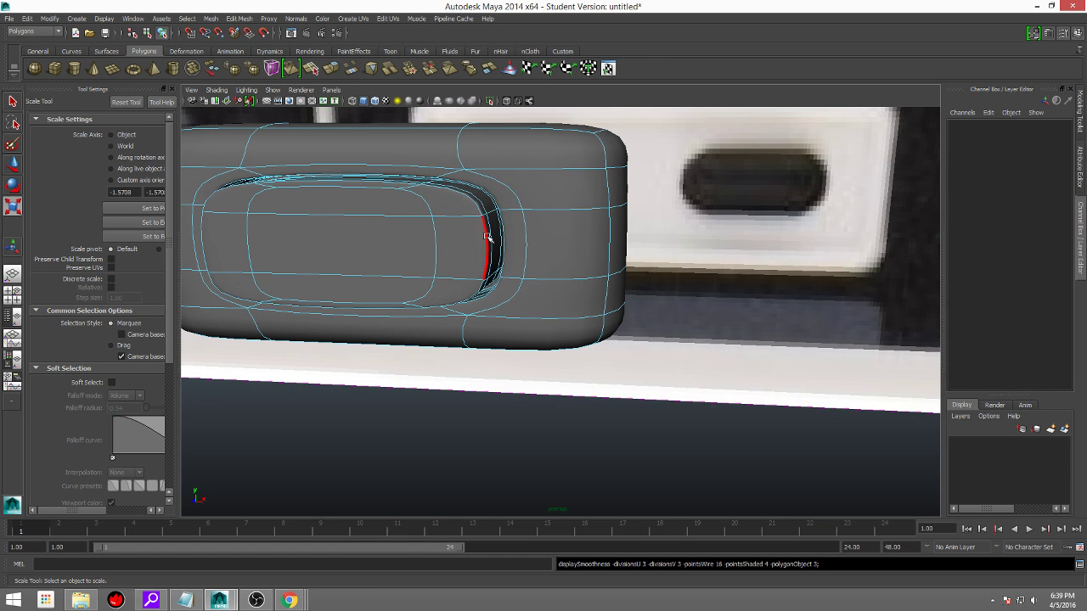
pyautogui.press('1')
pyautogui.keyDown('alt'); pyautogui.moveTo(501, 244); pyautogui.dragTo(505, 233); pyautogui.keyUp('alt')
pyautogui.press('3')
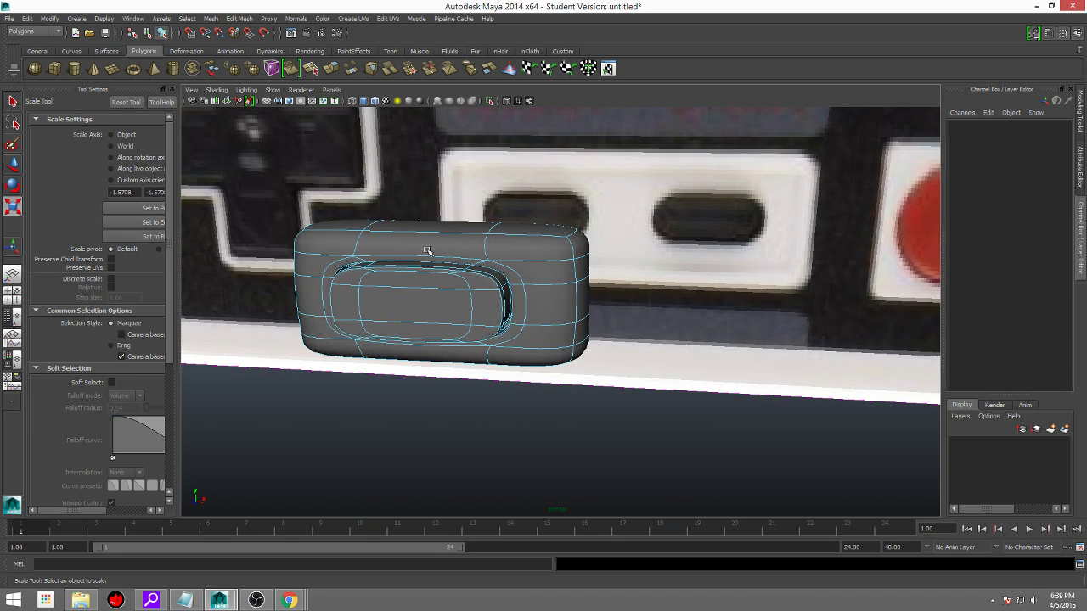
pyautogui.press('1')
# Examine the smoothed button and the block's outer corners close up and from both sides against the reference image.
pyautogui.scroll(-3, 530, 230)
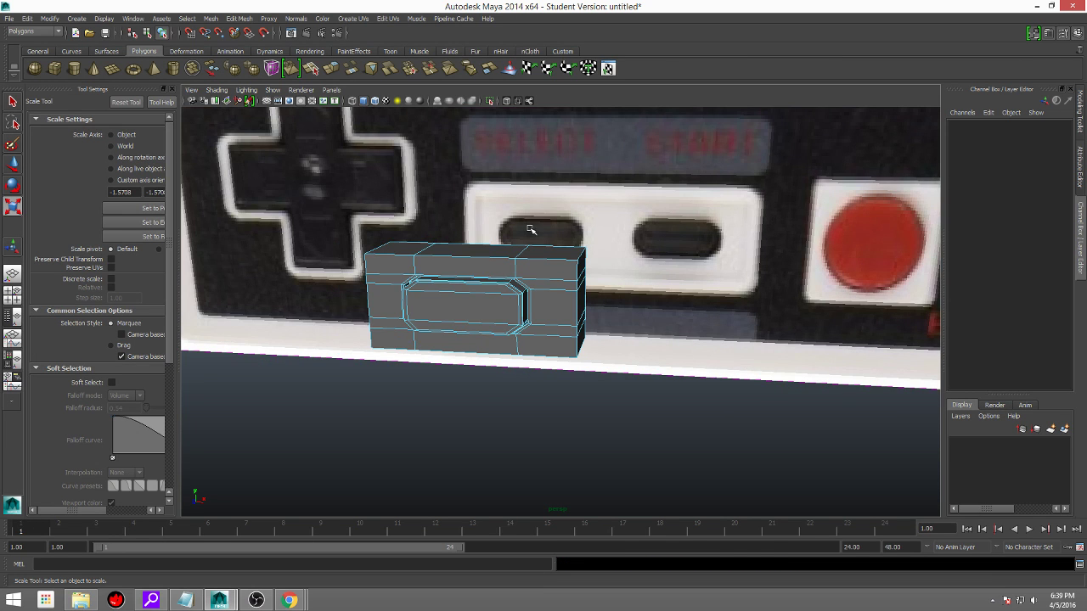
pyautogui.scroll(2, 538, 244)
pyautogui.press('3')
pyautogui.scroll(5, 534, 245)
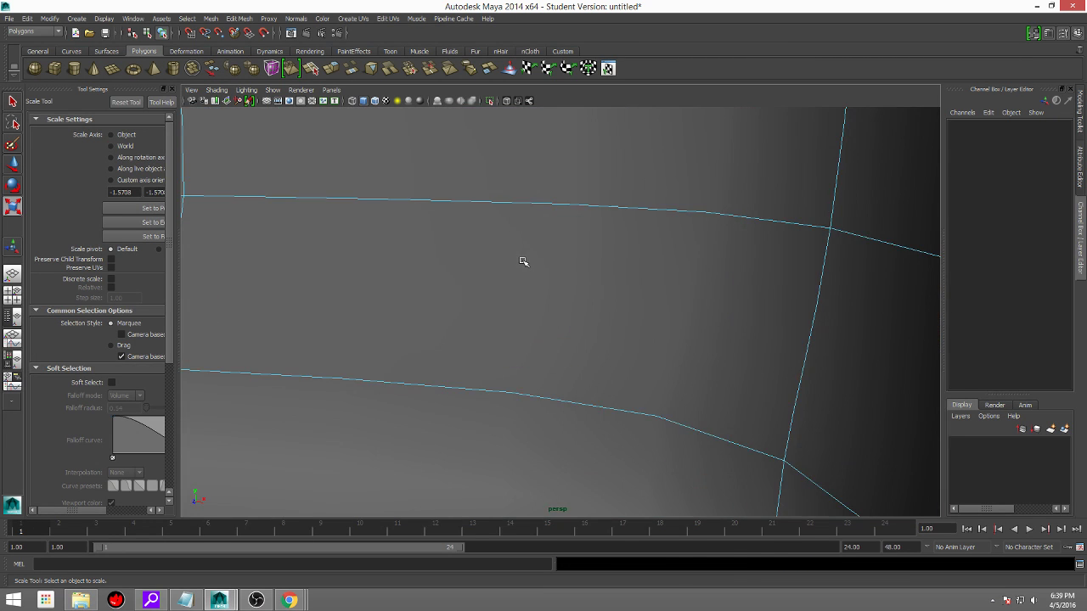
pyautogui.scroll(-2, 521, 260)
pyautogui.scroll(-3, 300, 265)
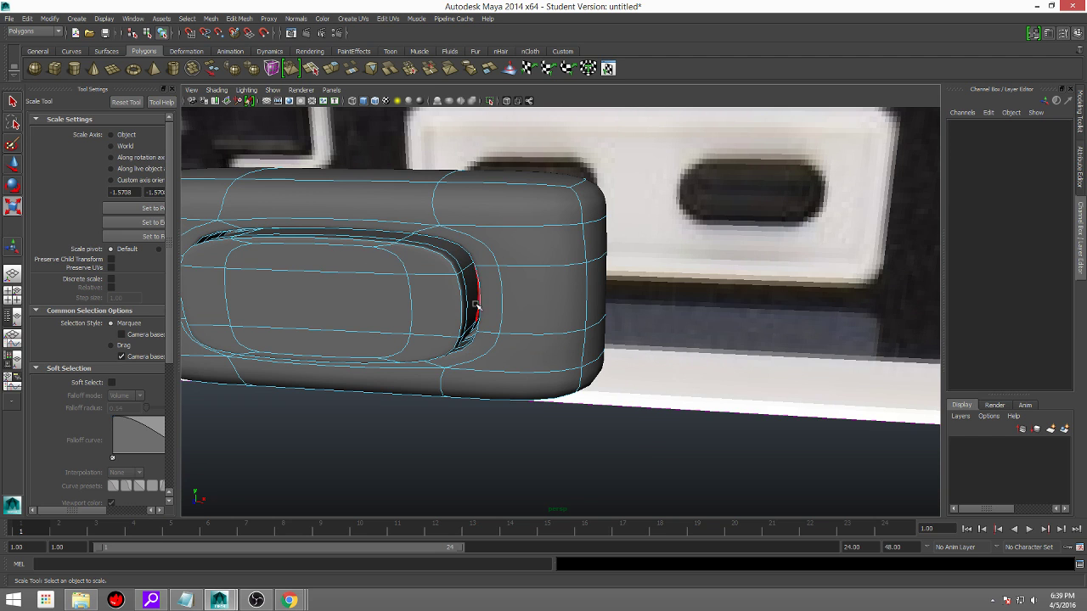
pyautogui.scroll(-2, 502, 272)
pyautogui.keyDown('alt'); pyautogui.moveTo(427, 302); pyautogui.dragTo(450, 300); pyautogui.keyUp('alt')
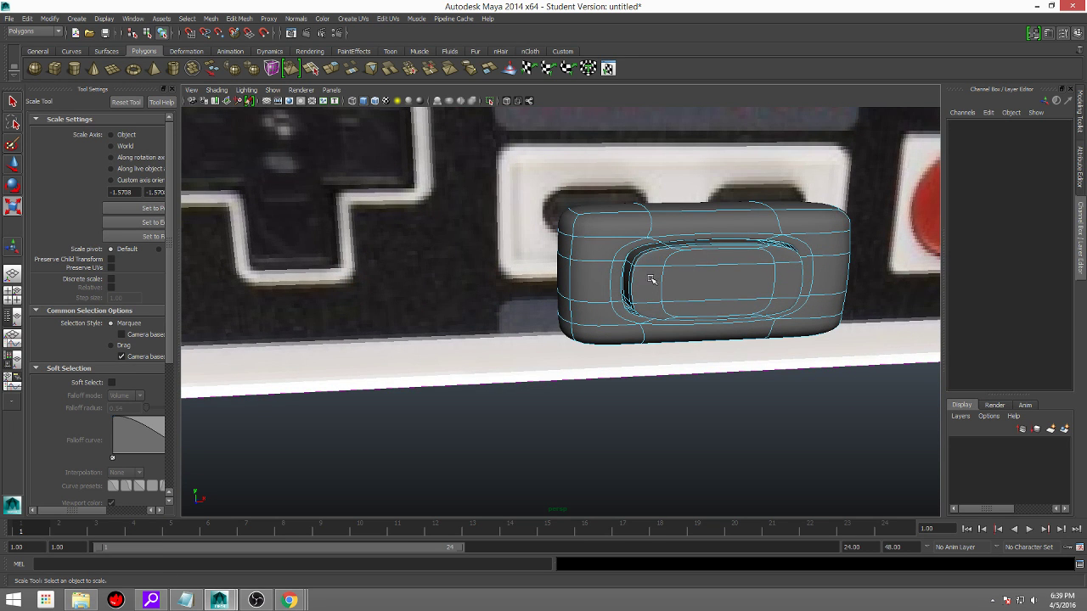
pyautogui.keyDown('alt'); pyautogui.moveTo(654, 276); pyautogui.dragTo(598, 236); pyautogui.keyUp('alt')
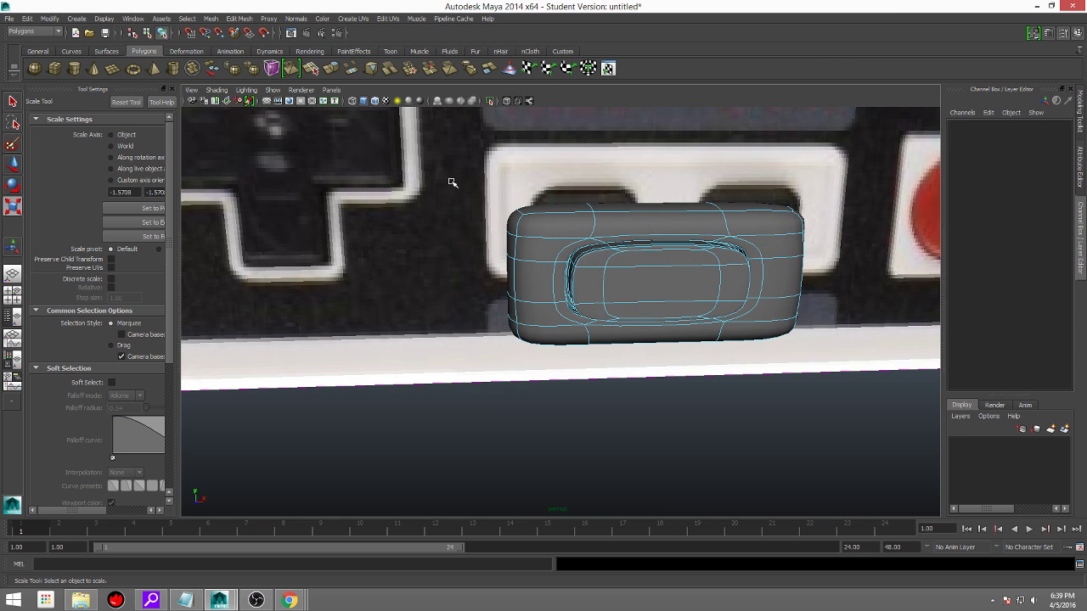
pyautogui.press('1')
pyautogui.keyDown('alt'); pyautogui.moveTo(563, 223); pyautogui.dragTo(588, 291); pyautogui.keyUp('alt')
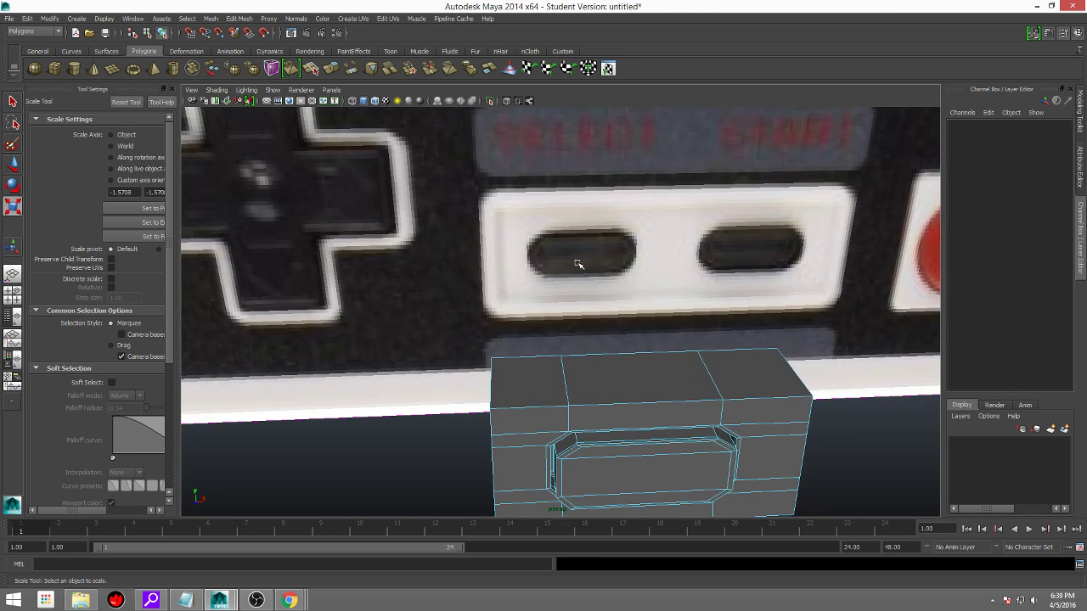
# Try to bevel the block's outer edges and preview the smoothed result.
pyautogui.click(670, 405)
pyautogui.moveTo(674, 408)
pyautogui.keyDown('alt'); pyautogui.mouseDown()
pyautogui.moveTo(660, 408)
pyautogui.moveTo(682, 405)
pyautogui.mouseUp(); pyautogui.keyUp('alt')
pyautogui.scroll(-3, 681, 405)
pyautogui.click(379, 299)
pyautogui.keyDown('shift'); pyautogui.click(374, 316); pyautogui.keyUp('shift')
pyautogui.keyDown('alt'); pyautogui.moveTo(439, 311); pyautogui.dragTo(660, 351); pyautogui.keyUp('alt')
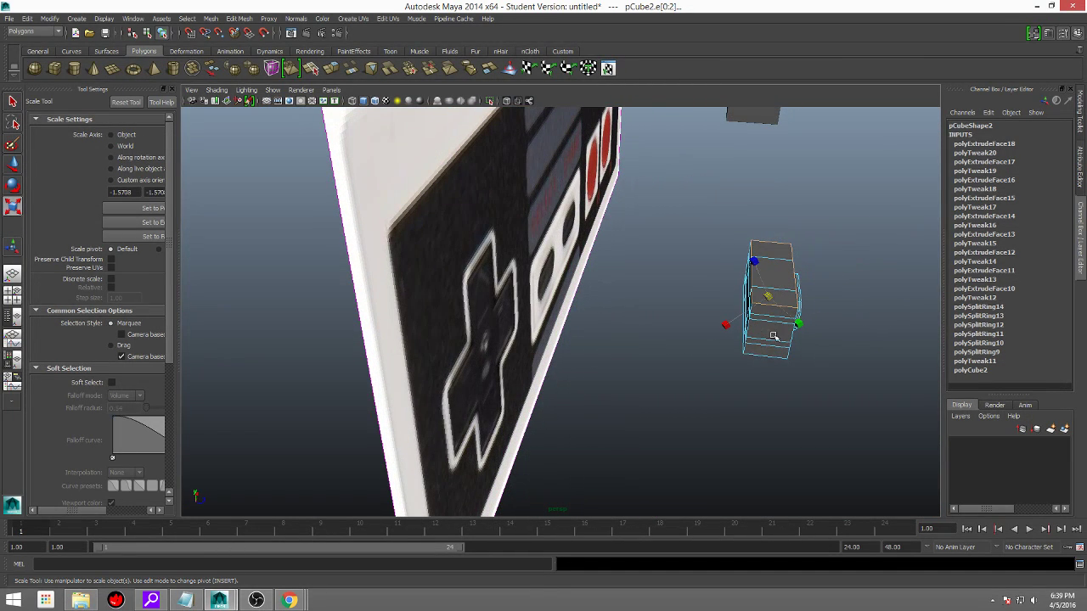
pyautogui.keyDown('alt'); pyautogui.moveTo(766, 358); pyautogui.dragTo(633, 326); pyautogui.keyUp('alt')
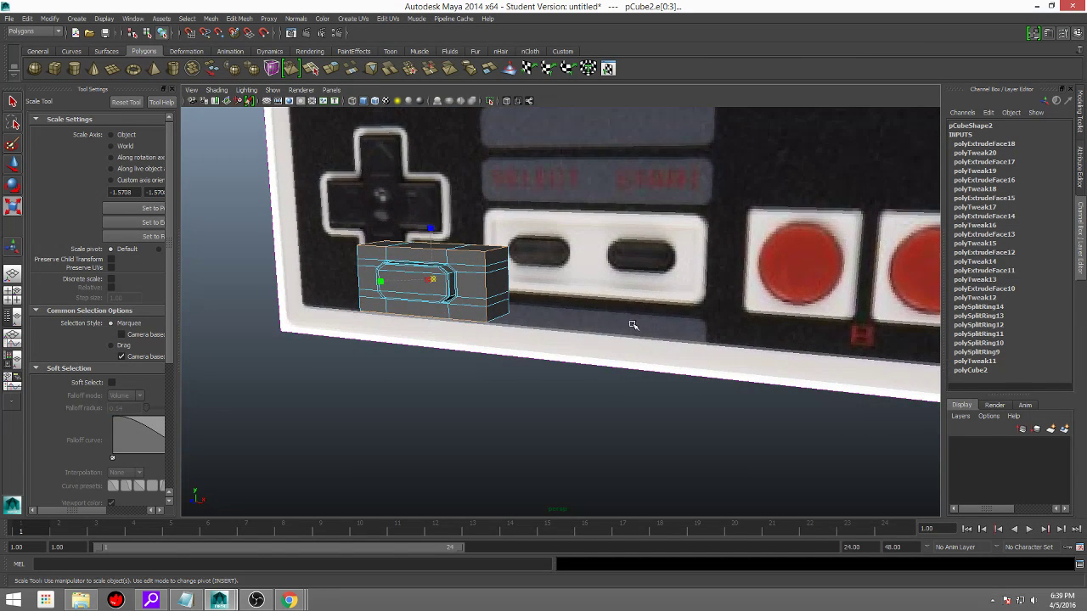
pyautogui.click(238, 19)
pyautogui.click(280, 371)
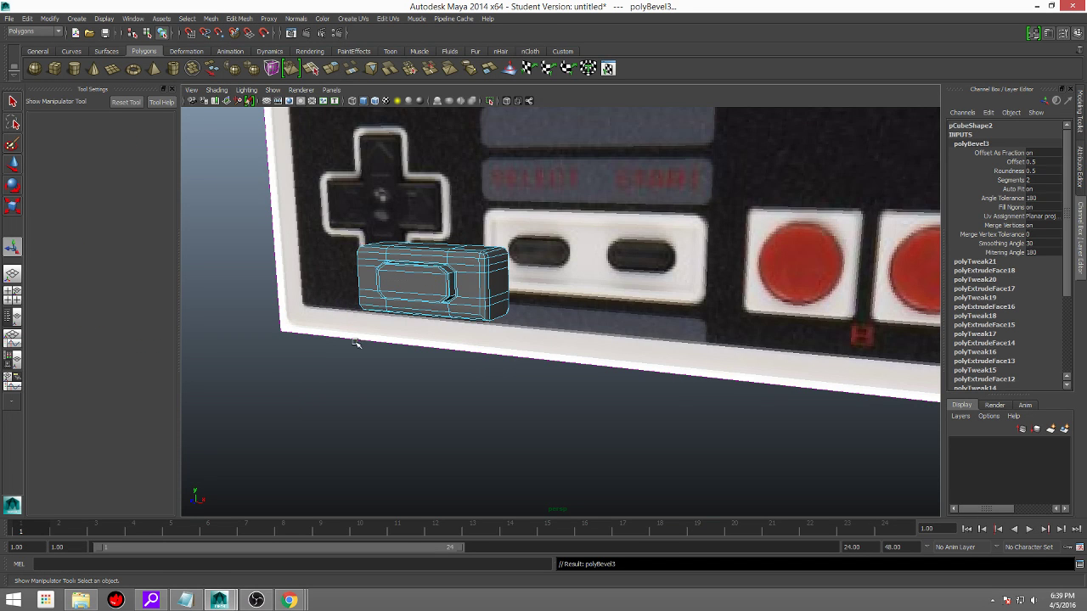
pyautogui.scroll(2, 379, 329)
pyautogui.press('3')
pyautogui.rightClick(450, 282)
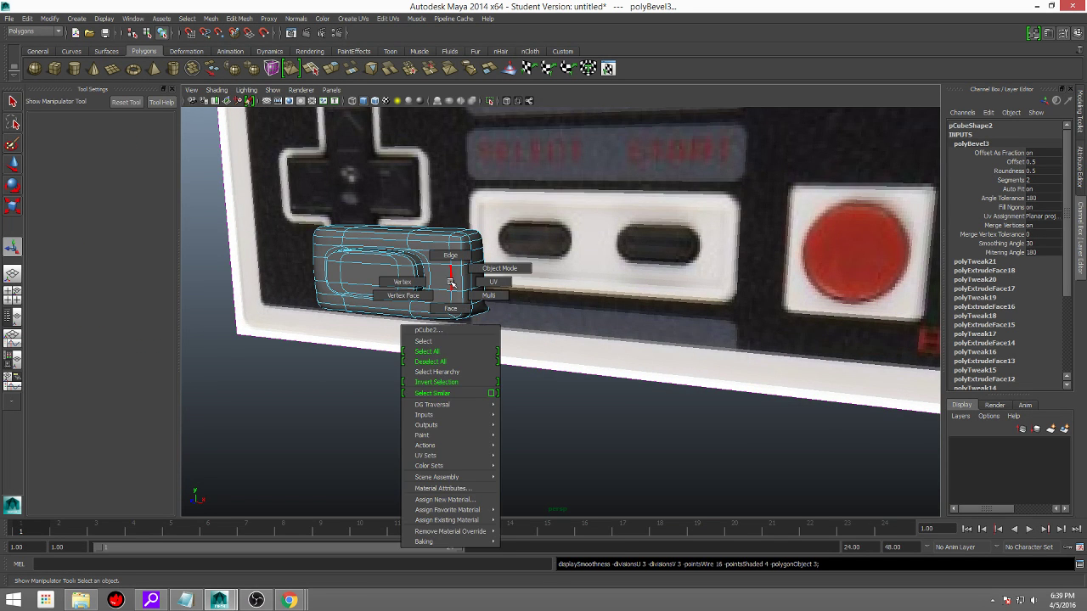
pyautogui.hotkey('ctrl', 'z')
# Switch the block back to object mode with smooth preview off and select it.
pyautogui.keyDown('alt'); pyautogui.moveTo(453, 329); pyautogui.dragTo(396, 315); pyautogui.keyUp('alt')
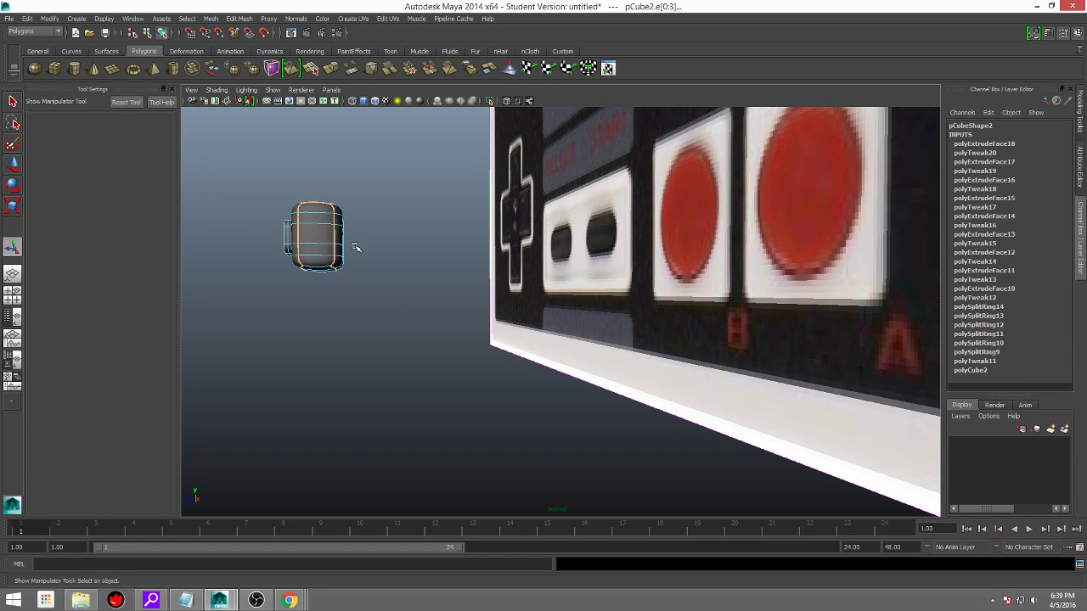
pyautogui.click(394, 273)
pyautogui.moveTo(322, 232); pyautogui.dragTo(365, 219, button='right')
pyautogui.click(332, 235)
pyautogui.press('1')
pyautogui.click(354, 234)
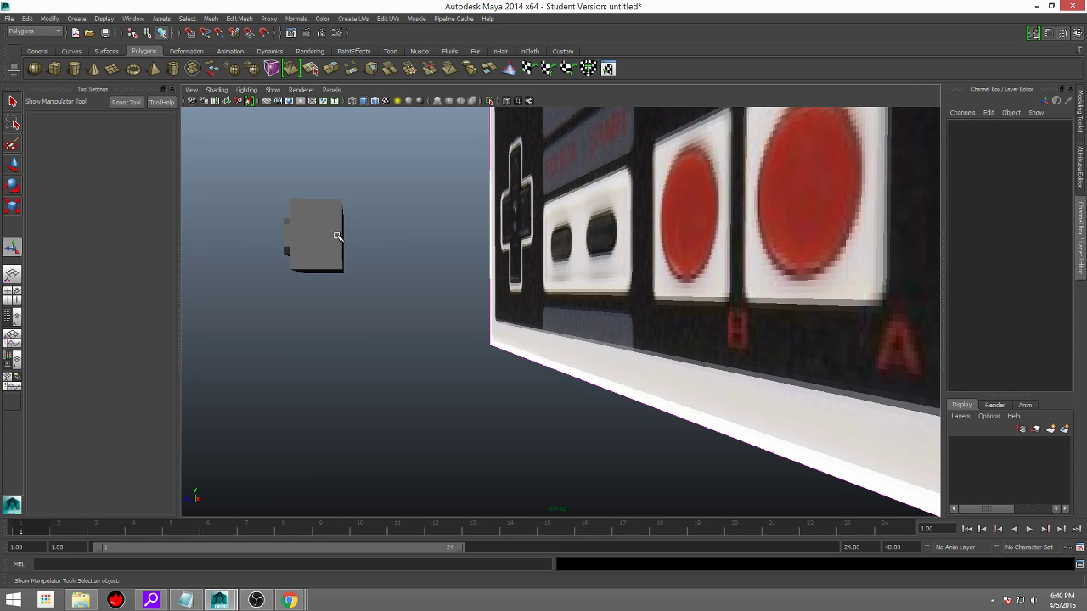
pyautogui.click(337, 236)
# Examine the block's side, top and protruding button in both unsmoothed and smoothed display.
pyautogui.scroll(5, 337, 240)
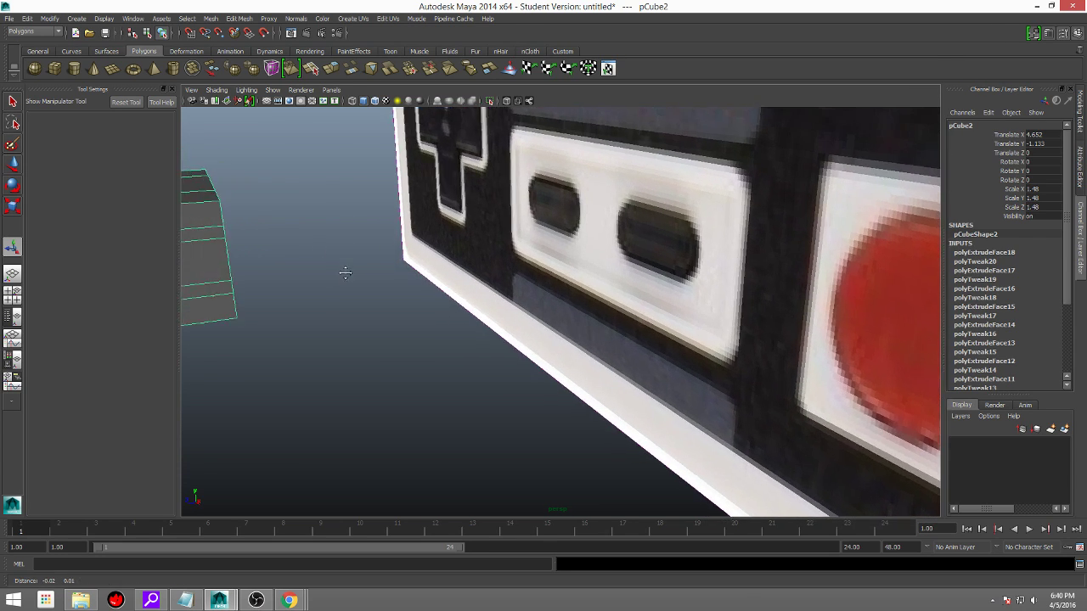
pyautogui.keyDown('alt'); pyautogui.moveTo(350, 274); pyautogui.dragTo(495, 304, button='middle'); pyautogui.keyUp('alt')
pyautogui.scroll(-1, 514, 302)
pyautogui.scroll(2, 438, 297)
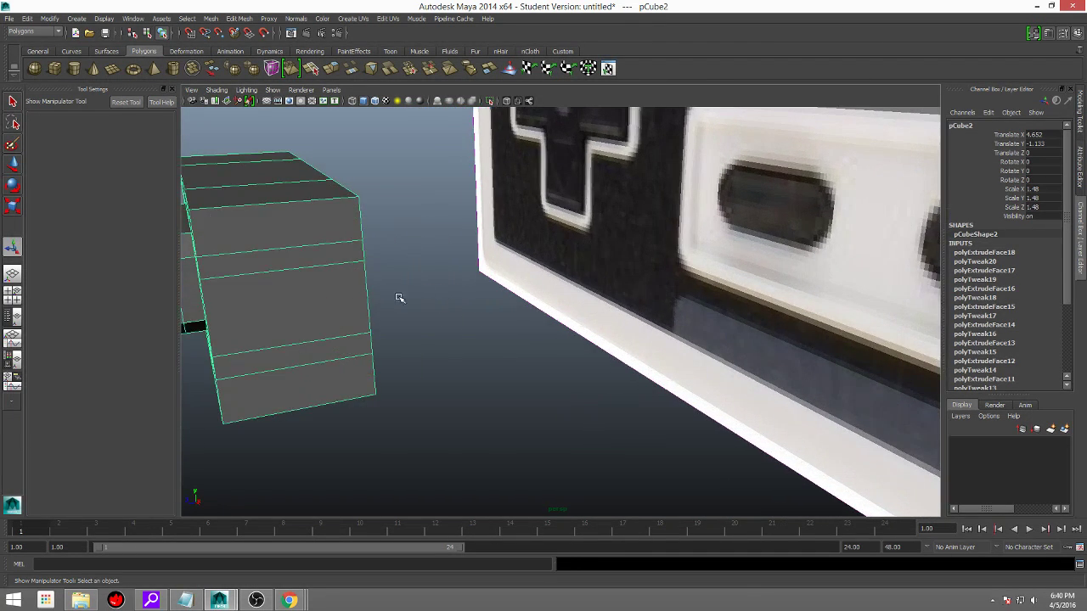
pyautogui.keyDown('alt'); pyautogui.moveTo(397, 297); pyautogui.dragTo(529, 364); pyautogui.keyUp('alt')
pyautogui.scroll(6, 599, 359)
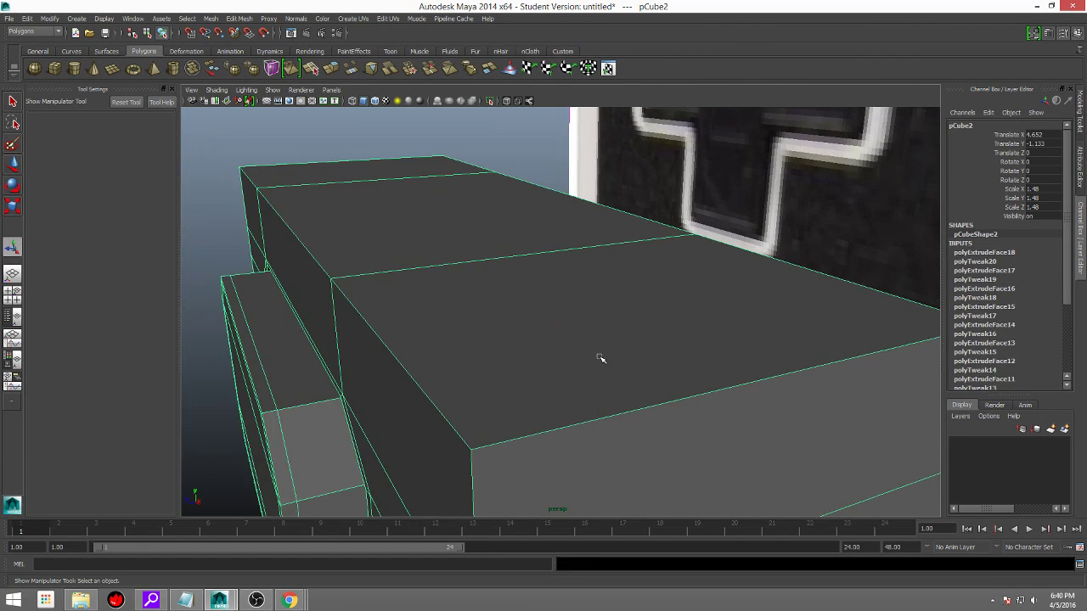
pyautogui.scroll(-4, 600, 359)
pyautogui.press('3')
pyautogui.scroll(-5, 600, 356)
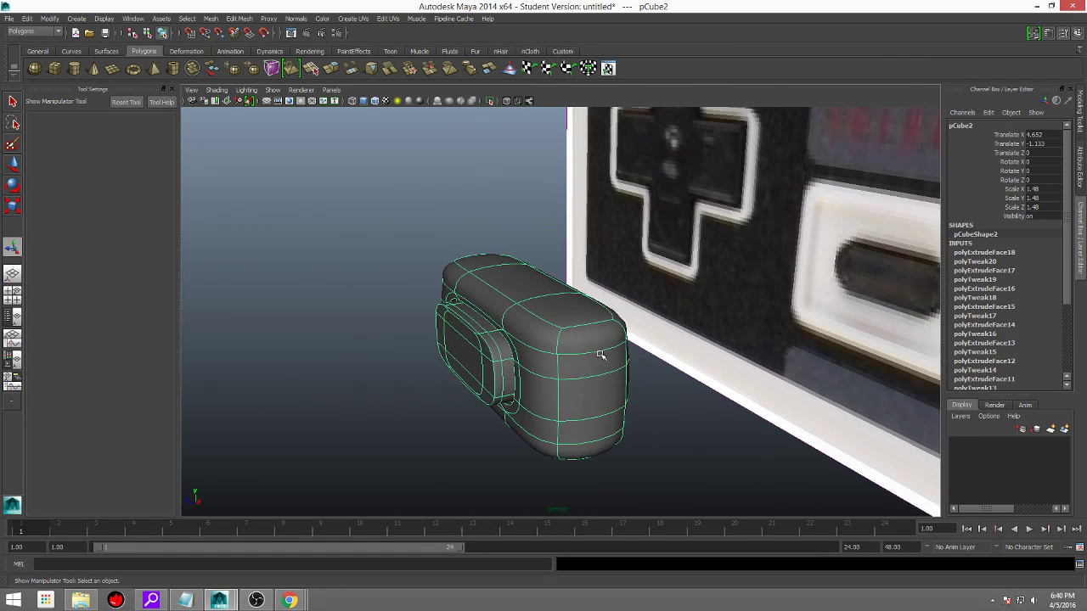
pyautogui.keyDown('alt'); pyautogui.moveTo(600, 356); pyautogui.dragTo(669, 352); pyautogui.keyUp('alt')
pyautogui.scroll(-4, 792, 303)
pyautogui.press('1')
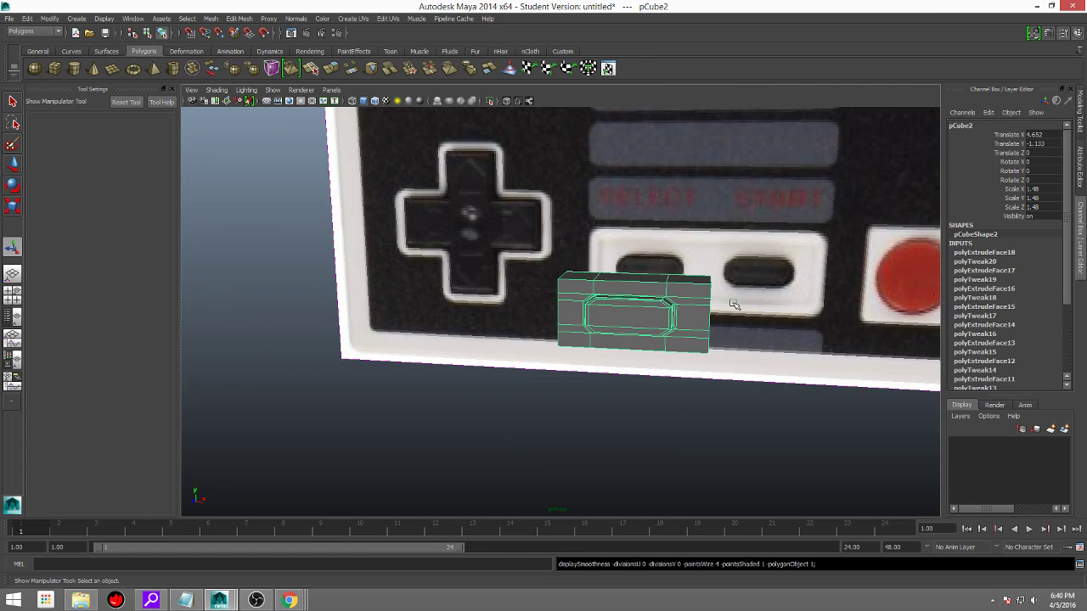
# Select the block's outer edges and bevel them with offset 0.5 and 2 segments.
pyautogui.moveTo(705, 293); pyautogui.dragTo(710, 272, button='right')
pyautogui.scroll(4, 732, 300)
pyautogui.keyDown('alt'); pyautogui.moveTo(761, 311); pyautogui.dragTo(617, 390); pyautogui.keyUp('alt')
pyautogui.moveTo(617, 390); pyautogui.dragTo(630, 414, button='right')
pyautogui.click(625, 409)
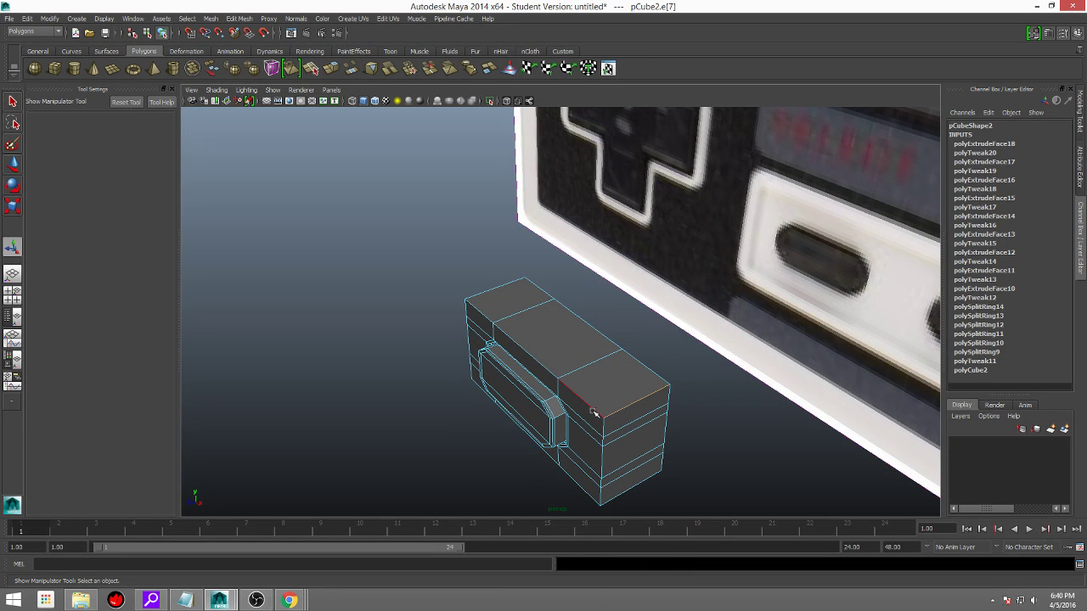
pyautogui.keyDown('shift'); pyautogui.click(654, 373); pyautogui.keyUp('shift')
pyautogui.keyDown('alt'); pyautogui.moveTo(572, 364); pyautogui.dragTo(649, 287); pyautogui.keyUp('alt')
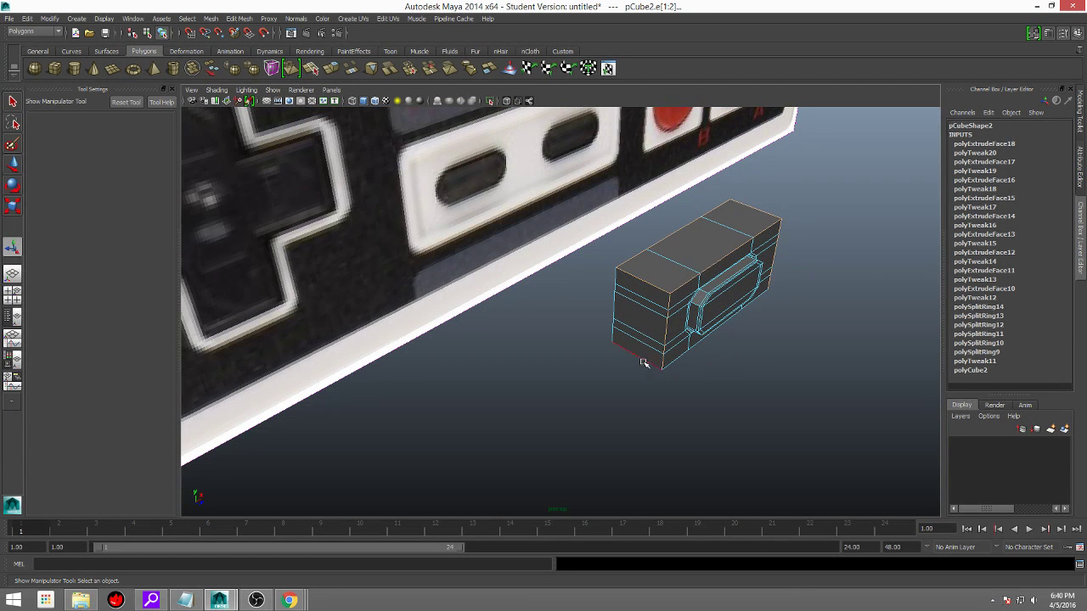
pyautogui.keyDown('alt'); pyautogui.moveTo(686, 379); pyautogui.dragTo(600, 324); pyautogui.keyUp('alt')
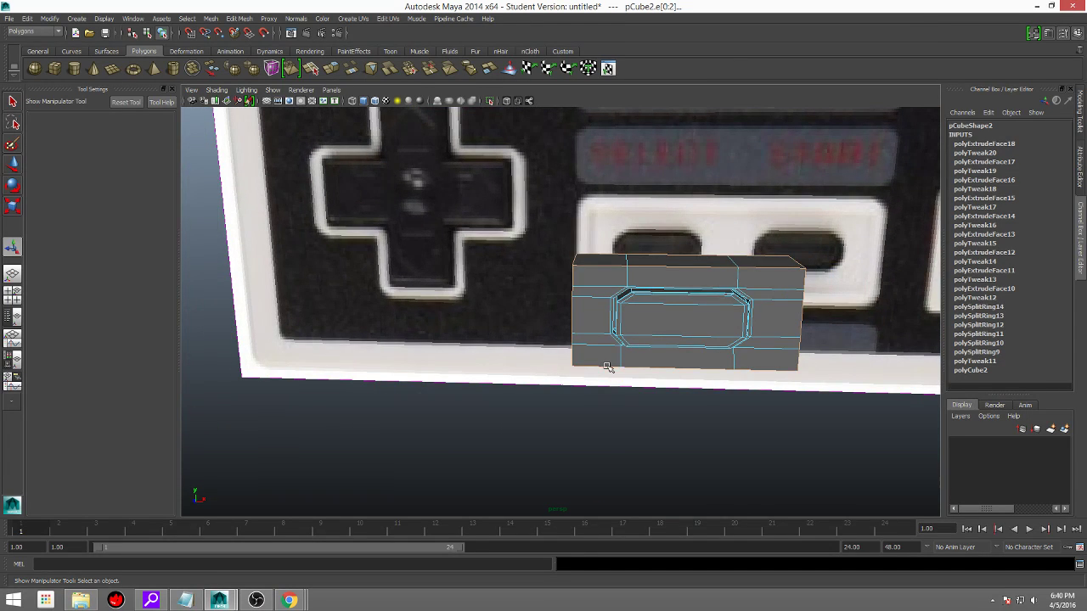
pyautogui.keyDown('alt'); pyautogui.moveTo(607, 367); pyautogui.dragTo(599, 228); pyautogui.keyUp('alt')
pyautogui.keyDown('shift'); pyautogui.click(614, 279); pyautogui.keyUp('shift')
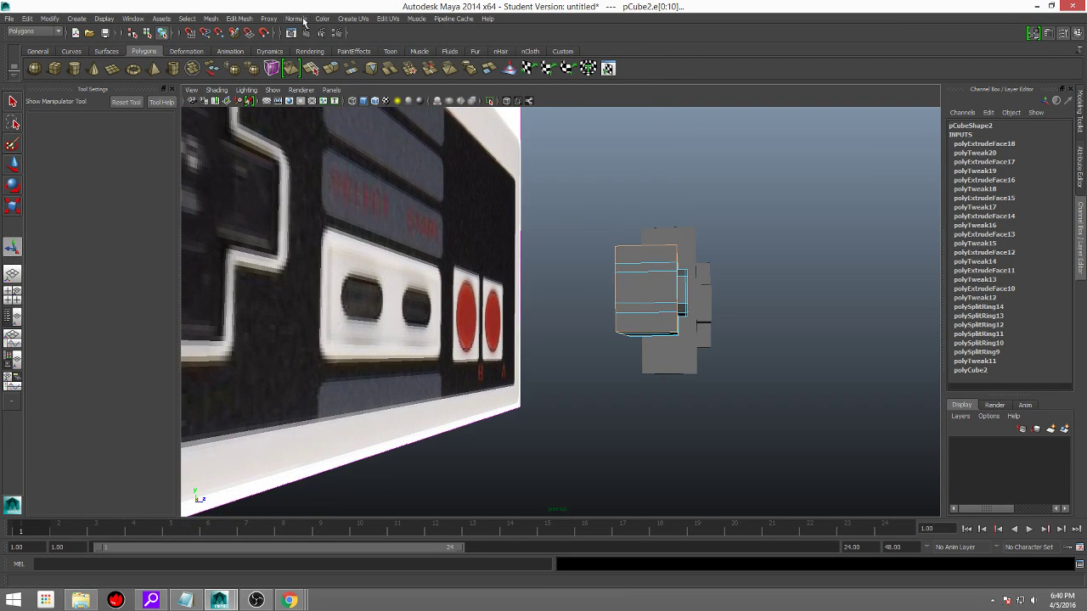
pyautogui.click(239, 19)
pyautogui.click(279, 367)
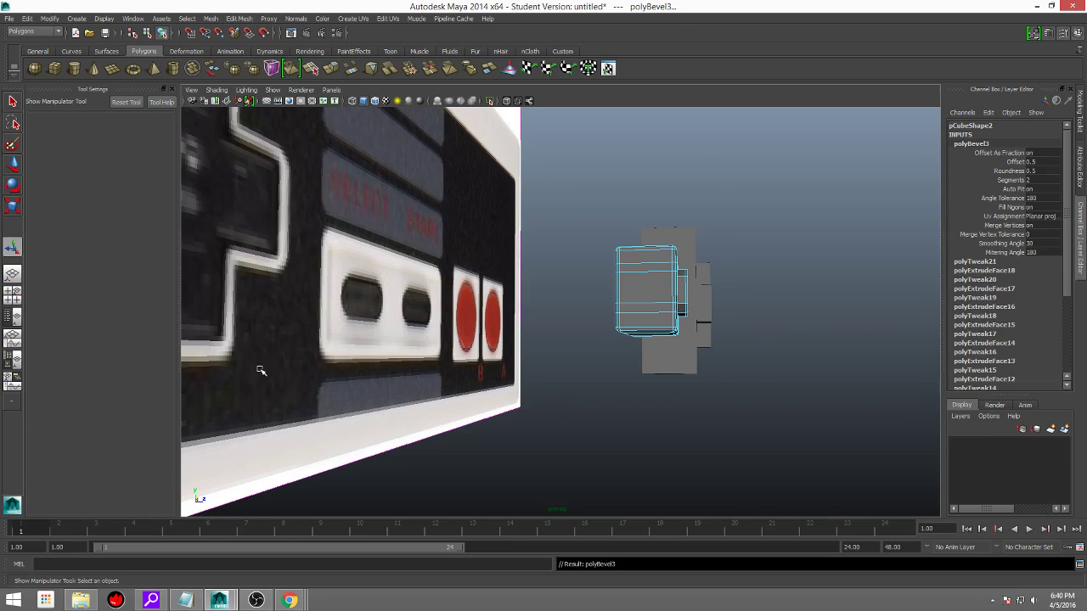
# Return to object mode and select the beveled block for a smoothed front view.
pyautogui.keyDown('alt'); pyautogui.moveTo(278, 371); pyautogui.dragTo(588, 339); pyautogui.keyUp('alt')
pyautogui.moveTo(587, 339); pyautogui.dragTo(599, 339, button='right')
pyautogui.keyDown('alt'); pyautogui.moveTo(462, 324); pyautogui.dragTo(687, 298); pyautogui.keyUp('alt')
pyautogui.click(688, 301)
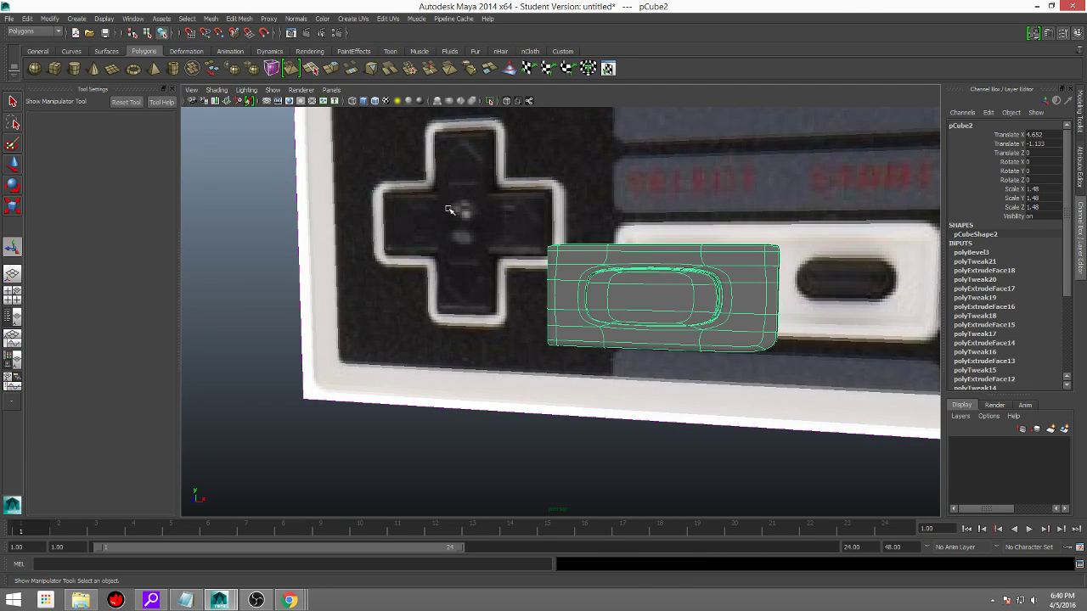
# Try to adjust the crease on all of the block's edges with the Crease Tool.
pyautogui.click(238, 19)
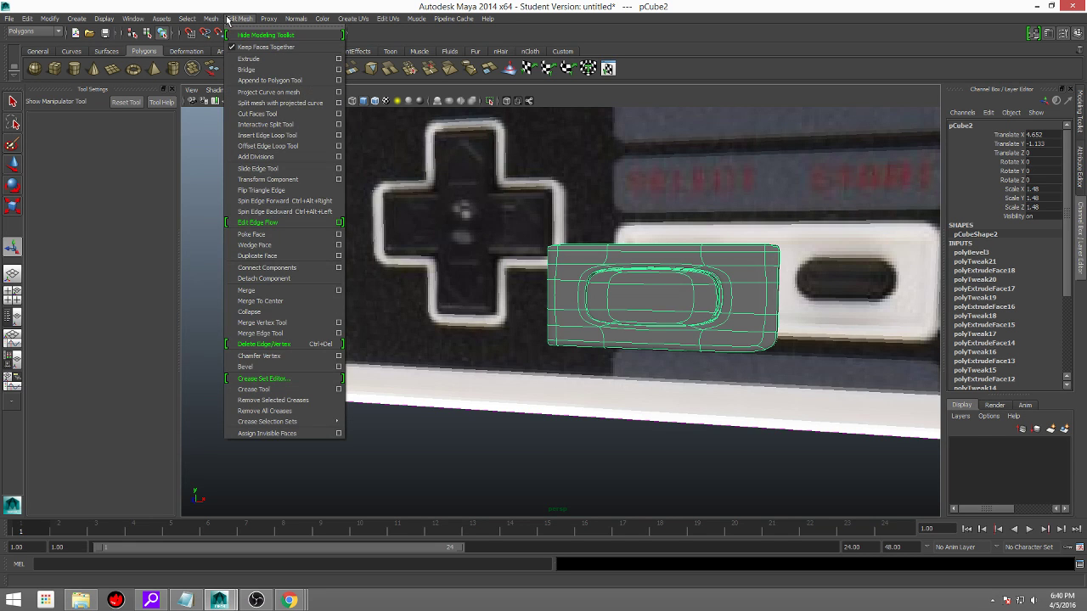
pyautogui.click(254, 389)
pyautogui.moveTo(662, 300); pyautogui.dragTo(808, 281, button='middle')
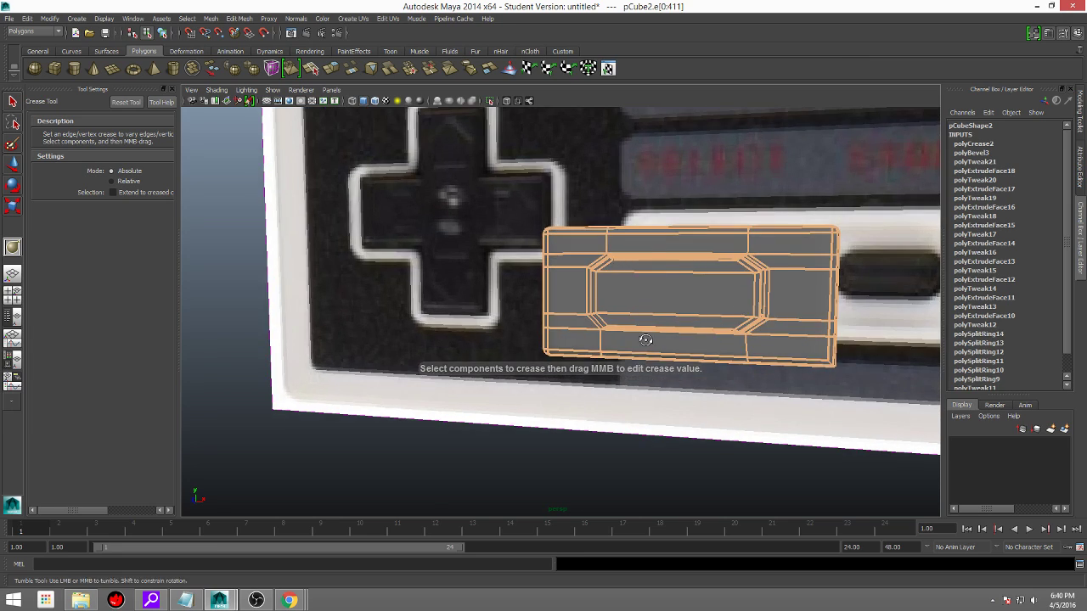
pyautogui.keyDown('alt'); pyautogui.moveTo(643, 340); pyautogui.dragTo(478, 292); pyautogui.keyUp('alt')
pyautogui.scroll(3, 478, 291)
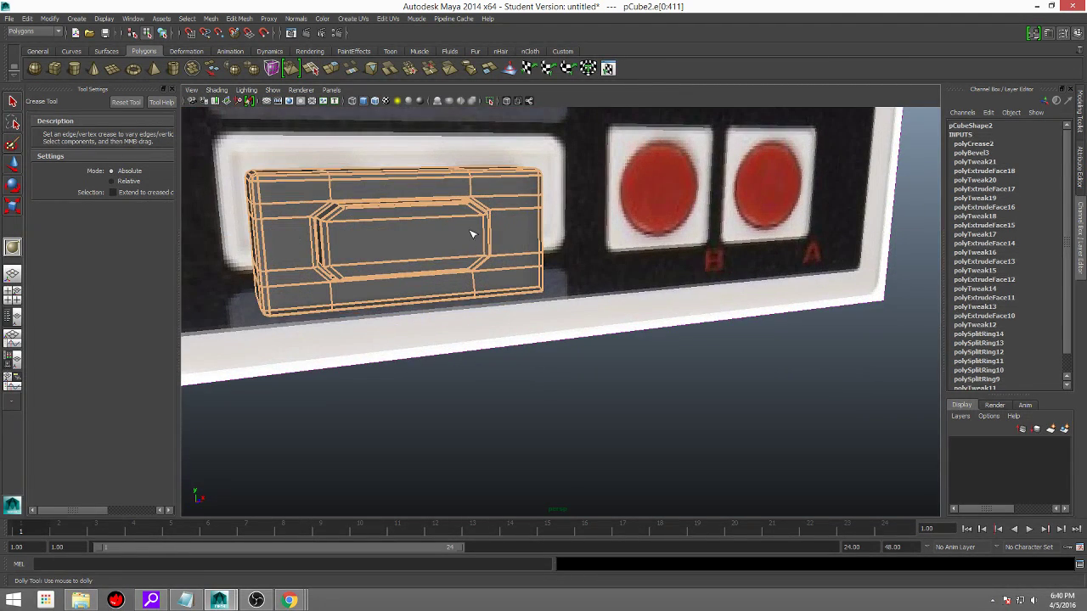
pyautogui.moveTo(470, 226); pyautogui.dragTo(356, 246, button='middle')
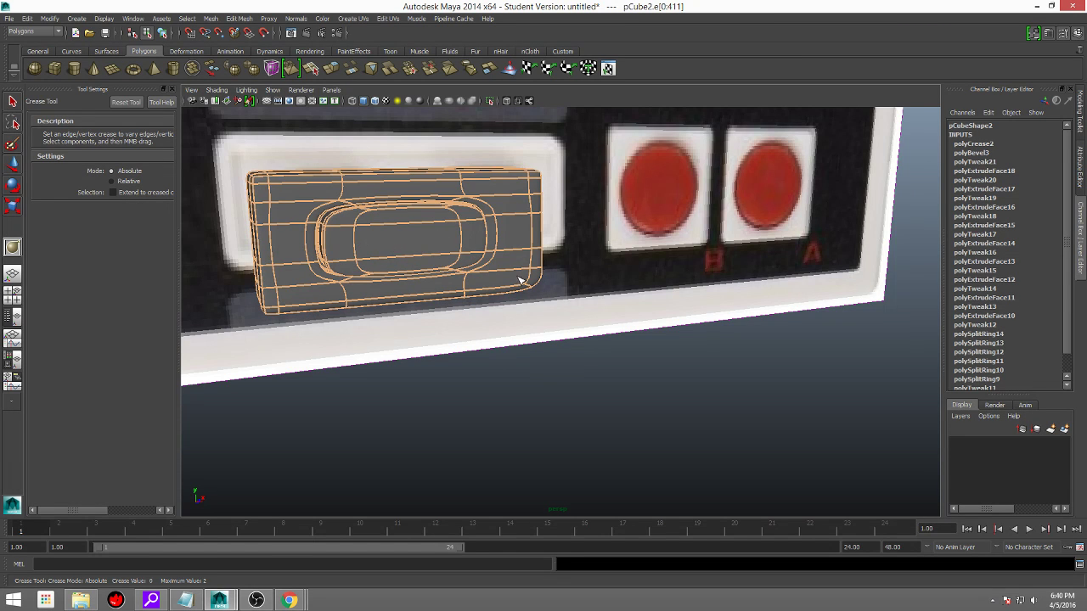
pyautogui.keyDown('alt'); pyautogui.moveTo(521, 280); pyautogui.dragTo(483, 260); pyautogui.keyUp('alt')
pyautogui.hotkey('ctrl', 'z')
pyautogui.hotkey('ctrl', 'z')
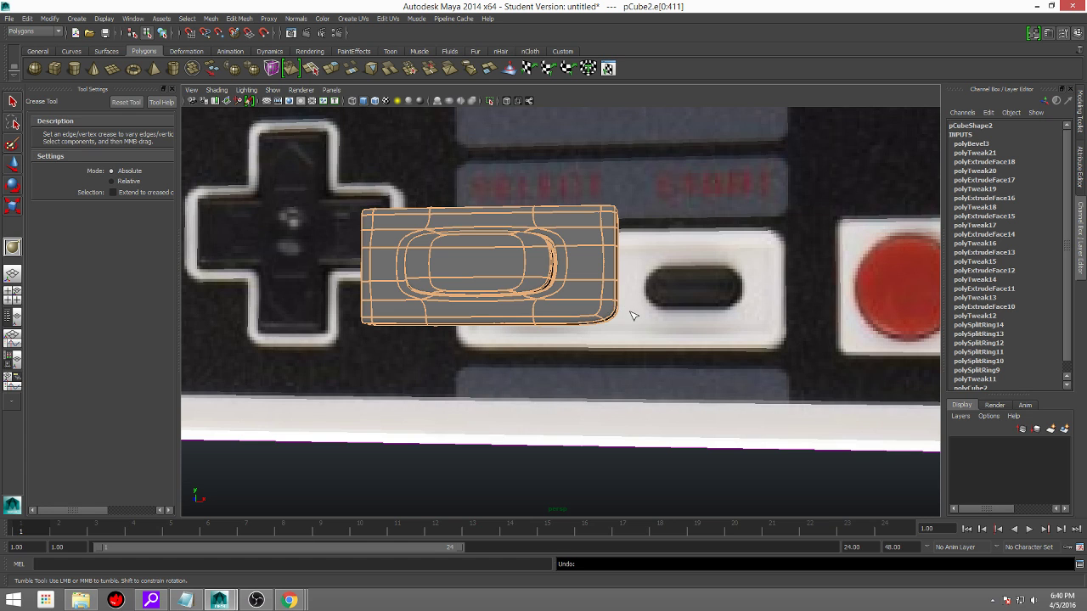
pyautogui.hotkey('ctrl', 'z')
# Turn off smooth preview and try beveling the sharp vertex area at the block's lower front corner.
pyautogui.keyDown('alt'); pyautogui.moveTo(623, 323); pyautogui.dragTo(650, 313); pyautogui.keyUp('alt')
pyautogui.press('1')
pyautogui.rightClick(691, 337)
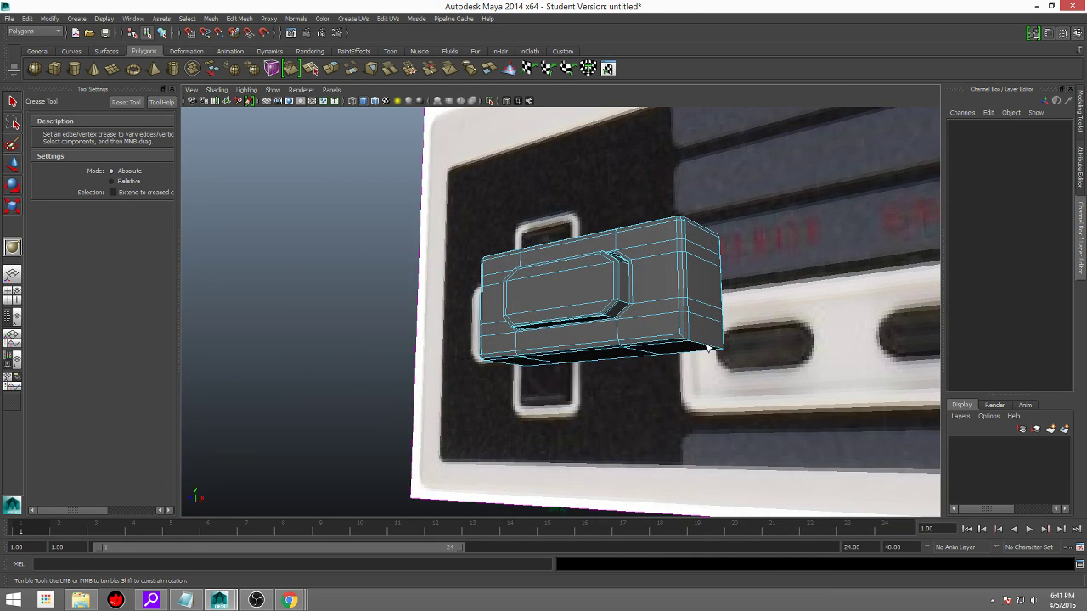
pyautogui.press('q')
pyautogui.click(705, 346)
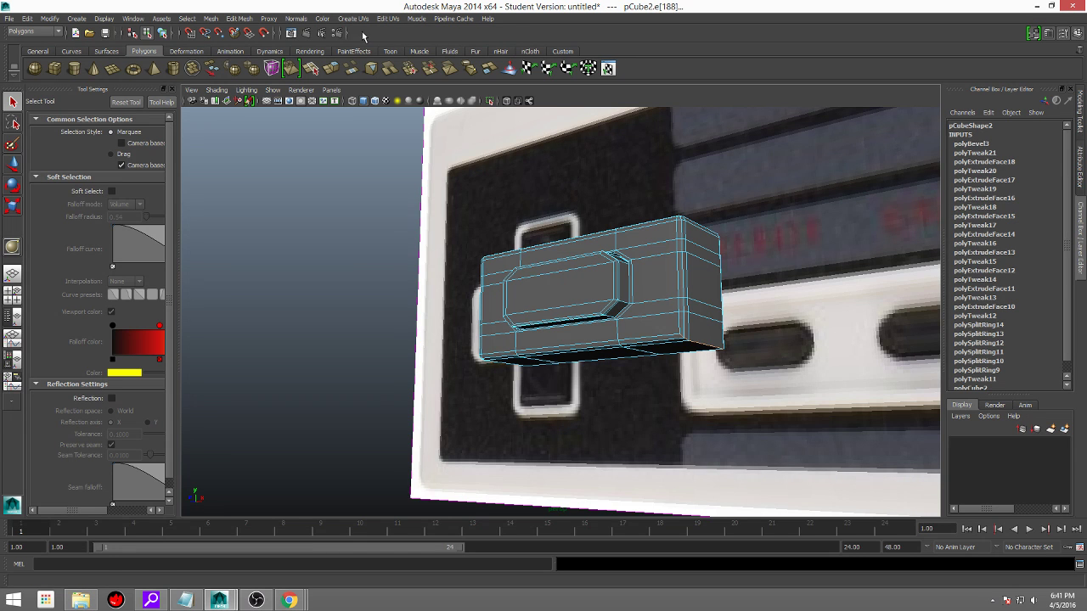
pyautogui.click(239, 18)
pyautogui.click(280, 364)
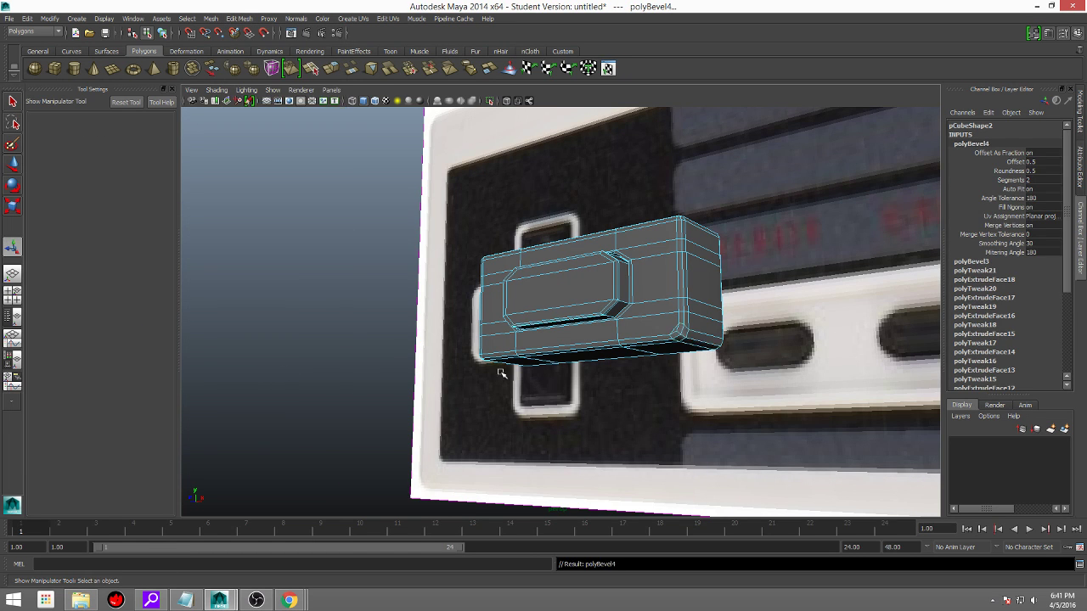
pyautogui.keyDown('alt'); pyautogui.moveTo(475, 365); pyautogui.dragTo(643, 349); pyautogui.keyUp('alt')
# Undo the extra corner bevel and the earlier bevel of the block's outer edges.
pyautogui.hotkey('ctrl', 'z')
pyautogui.hotkey('ctrl', 'z')
pyautogui.hotkey('ctrl', 'z')
pyautogui.hotkey('ctrl', 'z')
pyautogui.hotkey('ctrl', 'z')
pyautogui.hotkey('ctrl', 'z')
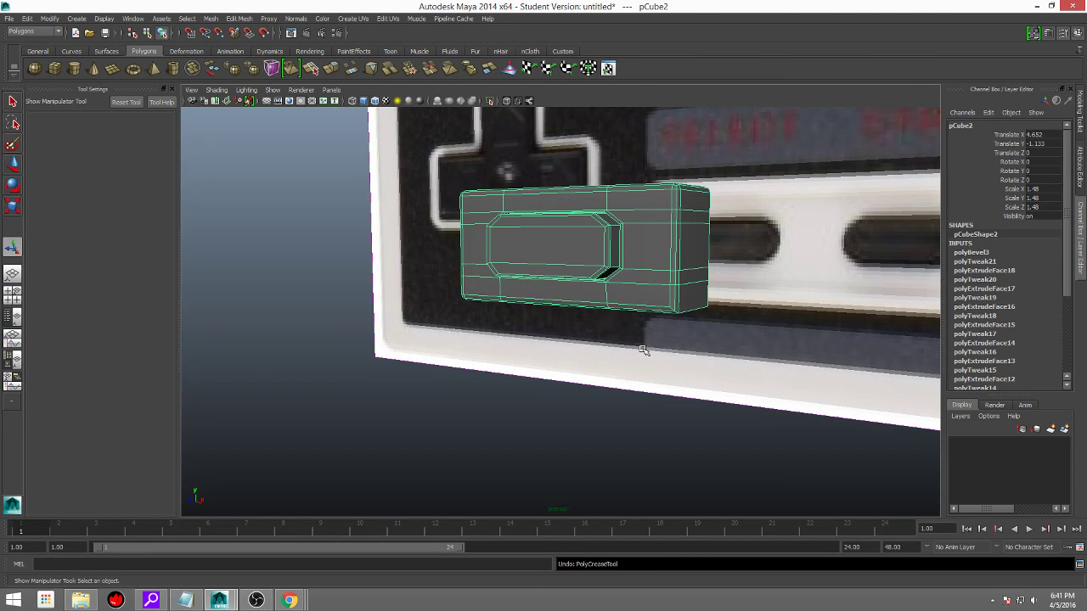
pyautogui.hotkey('ctrl', 'z')
pyautogui.hotkey('ctrl', 'z')
# Add the missed outer edges to the block's edge selection and bevel all the selected edges.
pyautogui.keyDown('alt'); pyautogui.moveTo(643, 348); pyautogui.dragTo(681, 319); pyautogui.keyUp('alt')
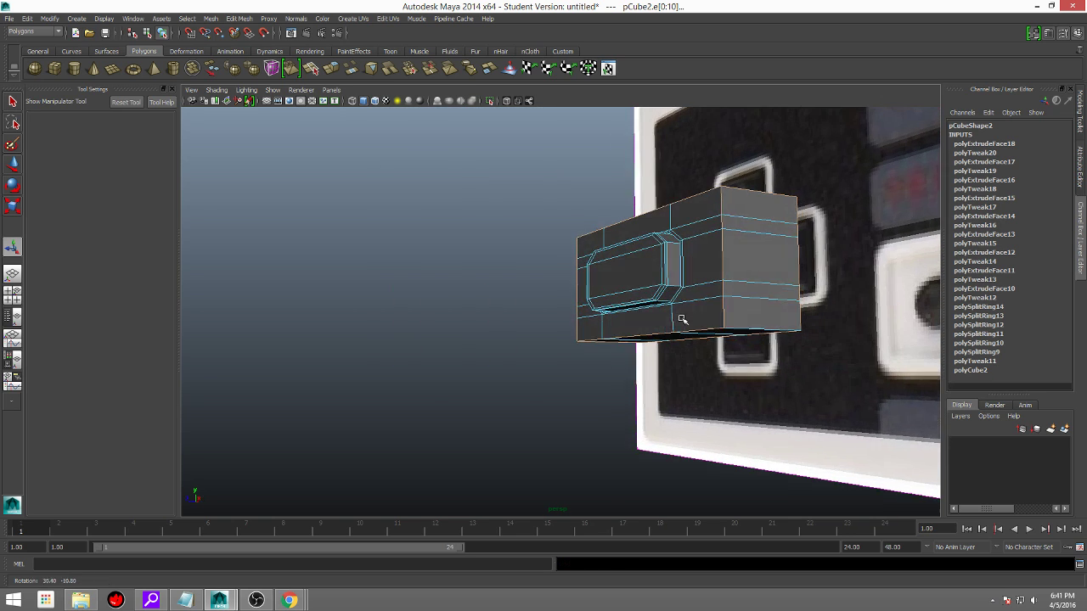
pyautogui.keyDown('alt'); pyautogui.moveTo(755, 328); pyautogui.dragTo(775, 287); pyautogui.keyUp('alt')
pyautogui.moveTo(782, 282)
pyautogui.mouseDown(button='right')
pyautogui.moveTo(782, 255)
pyautogui.moveTo(789, 289)
pyautogui.mouseUp(button='right')
pyautogui.keyDown('alt'); pyautogui.moveTo(790, 284); pyautogui.dragTo(441, 179); pyautogui.keyUp('alt')
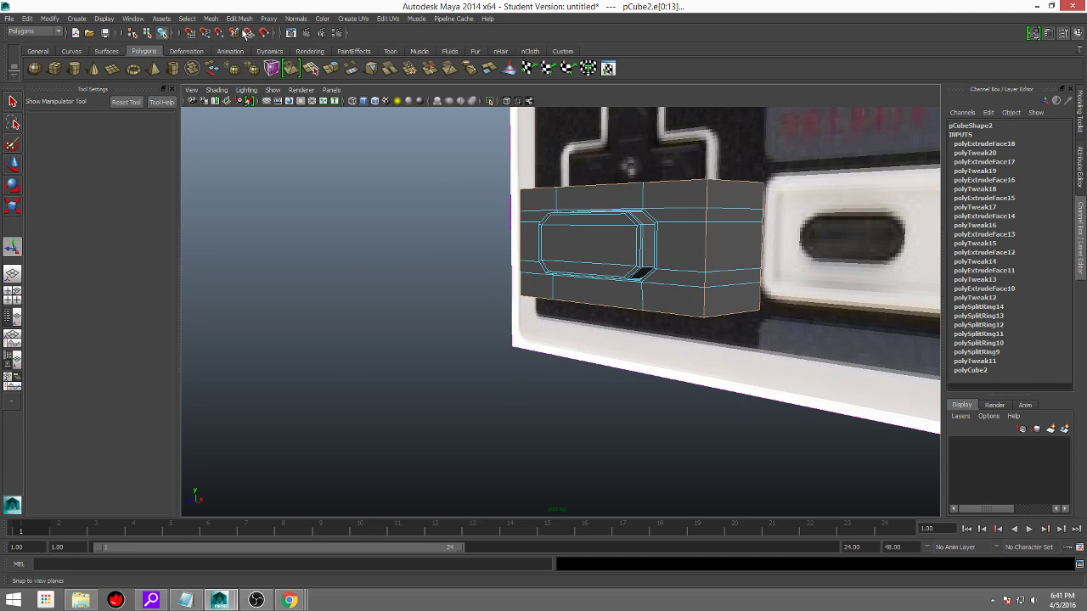
pyautogui.click(242, 19)
pyautogui.click(245, 366)
# Show the block with smooth preview, return to object mode and select it in a close front view.
pyautogui.keyDown('alt'); pyautogui.moveTo(515, 396); pyautogui.dragTo(616, 283); pyautogui.keyUp('alt')
pyautogui.press('3')
pyautogui.moveTo(625, 212); pyautogui.dragTo(678, 192, button='right')
pyautogui.keyDown('alt'); pyautogui.moveTo(625, 393); pyautogui.dragTo(649, 382); pyautogui.keyUp('alt')
pyautogui.click(501, 265)
pyautogui.scroll(2, 501, 265)
pyautogui.keyDown('alt'); pyautogui.moveTo(501, 274); pyautogui.dragTo(585, 343, button='middle'); pyautogui.keyUp('alt')
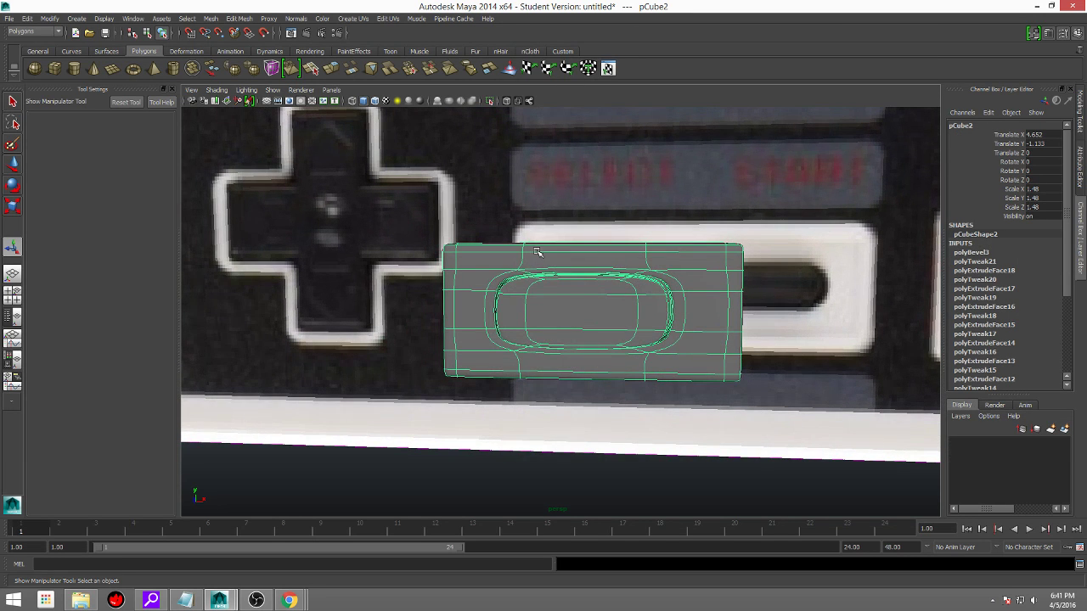
# Try creasing the edges above the button on the block's front face with the Crease Tool.
pyautogui.click(239, 18)
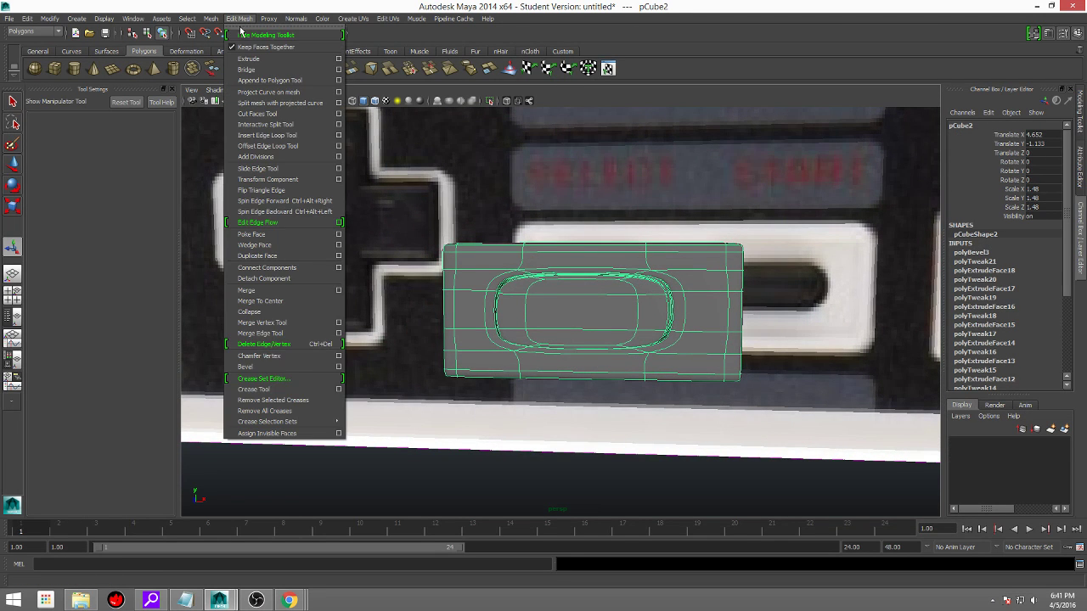
pyautogui.click(280, 389)
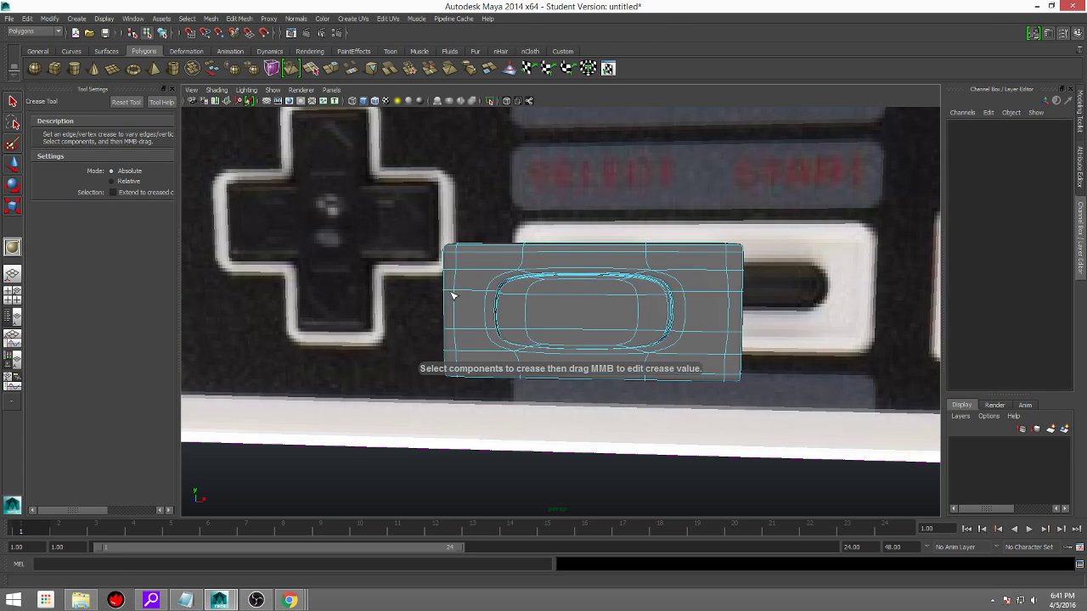
pyautogui.keyDown('alt'); pyautogui.moveTo(453, 297); pyautogui.dragTo(497, 231); pyautogui.keyUp('alt')
pyautogui.moveTo(676, 262); pyautogui.dragTo(494, 233)
pyautogui.moveTo(518, 238); pyautogui.dragTo(726, 218, button='middle')
pyautogui.hotkey('ctrl', 'z')
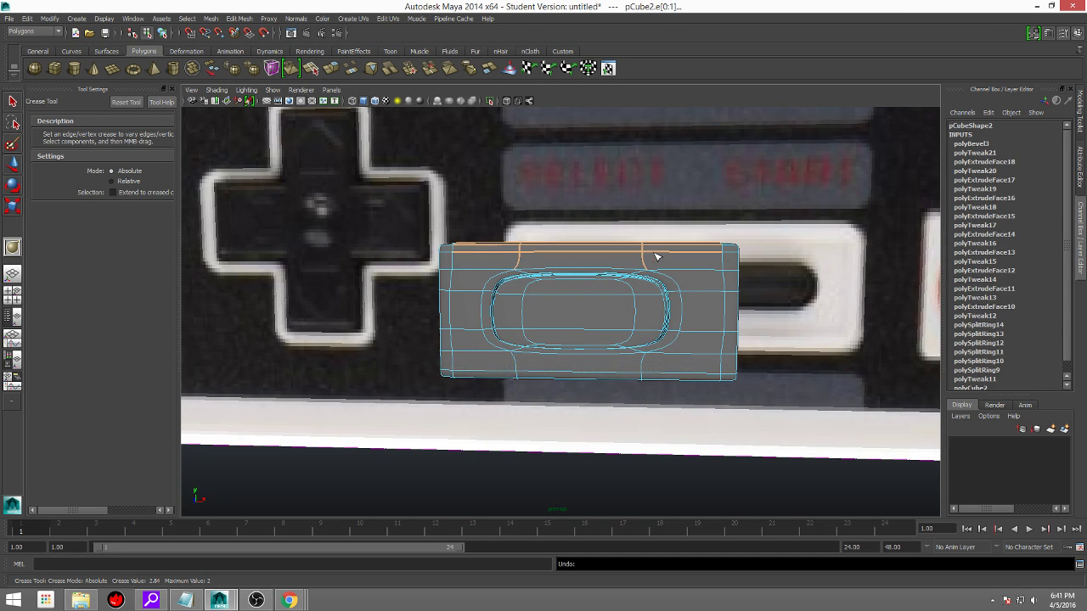
pyautogui.moveTo(713, 265); pyautogui.dragTo(606, 254, button='middle')
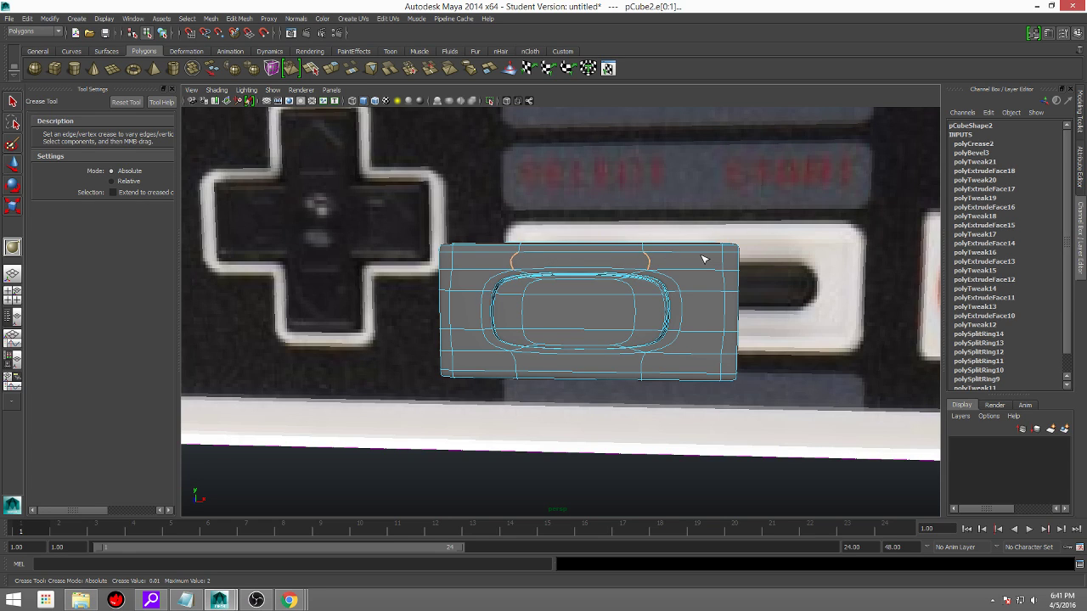
pyautogui.hotkey('ctrl', 'z')
# Select the edges on the front face of the raised button and try creasing them.
pyautogui.scroll(-1, 726, 259)
pyautogui.scroll(2, 671, 342)
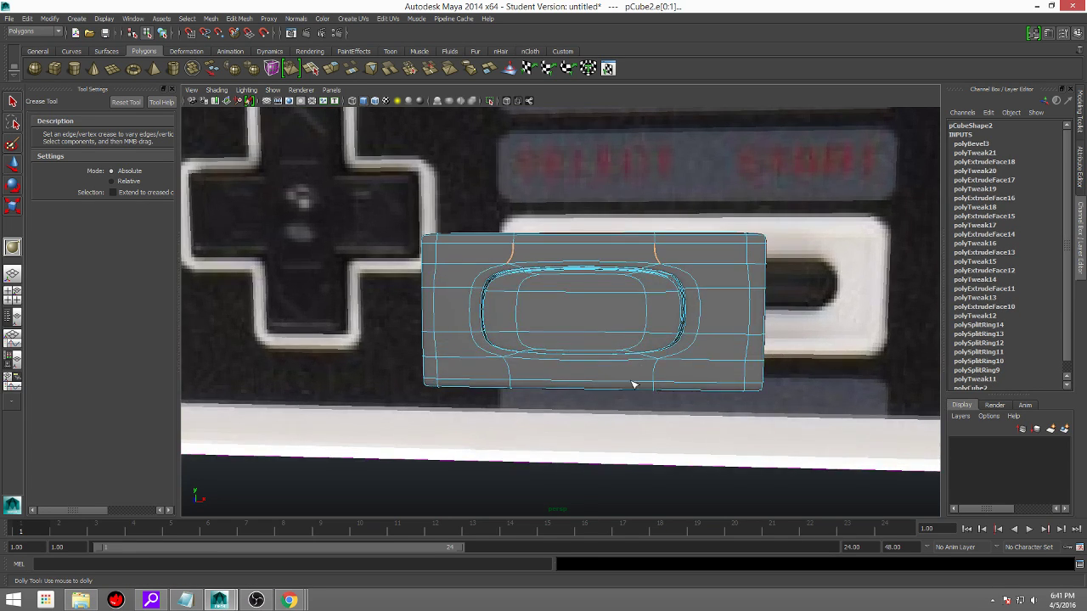
pyautogui.keyDown('alt'); pyautogui.moveTo(638, 383); pyautogui.dragTo(670, 374); pyautogui.keyUp('alt')
pyautogui.scroll(2, 658, 382)
pyautogui.keyDown('alt'); pyautogui.moveTo(421, 414); pyautogui.dragTo(522, 282); pyautogui.keyUp('alt')
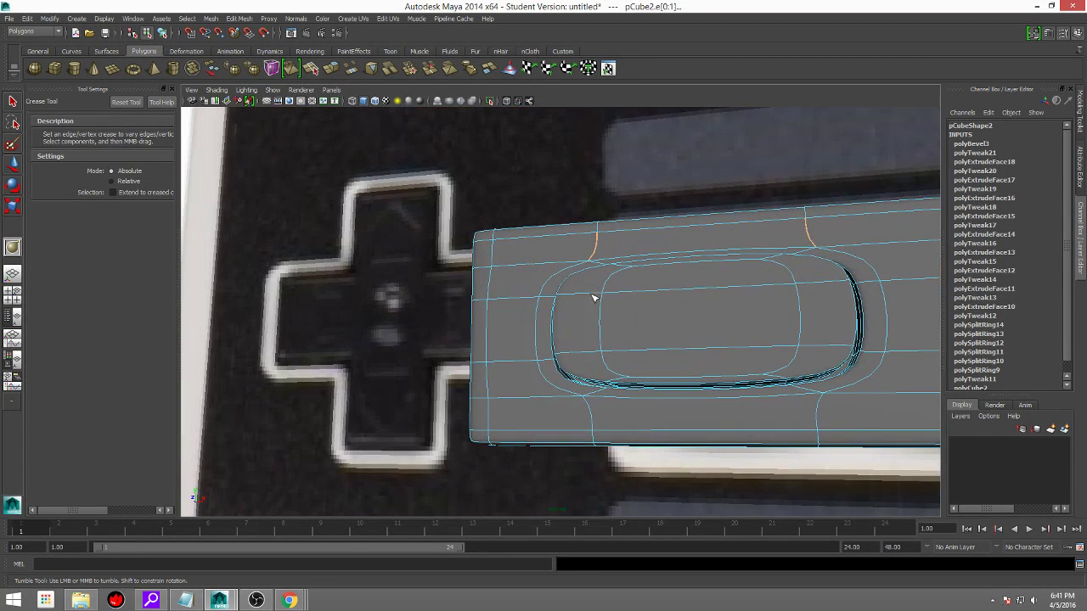
pyautogui.moveTo(813, 353); pyautogui.dragTo(823, 348)
pyautogui.moveTo(757, 329); pyautogui.dragTo(821, 296, button='middle')
pyautogui.hotkey('ctrl', 'z')
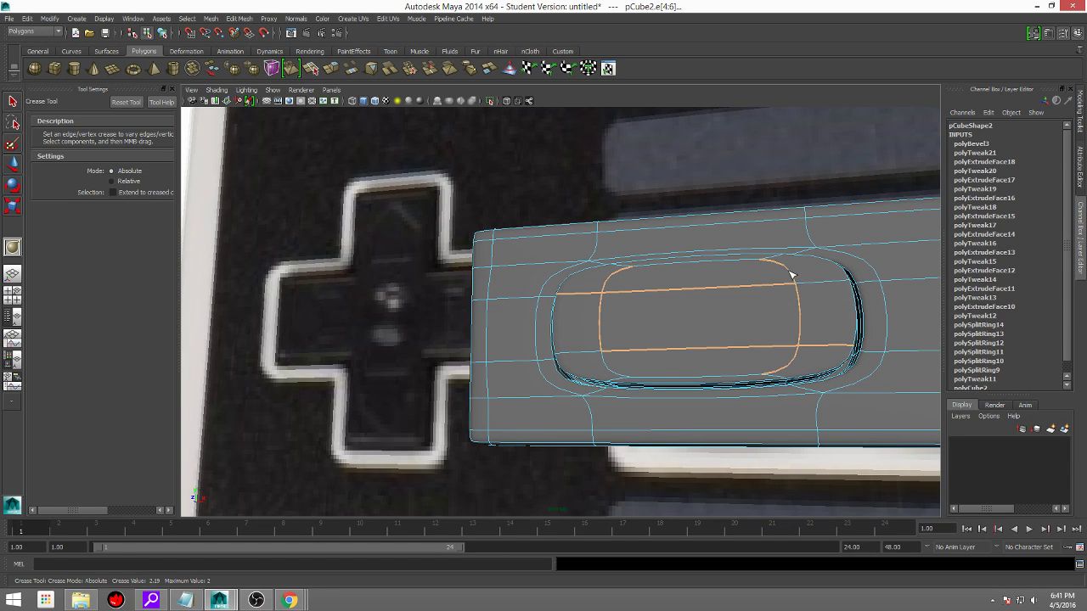
pyautogui.hotkey('ctrl', 'z')
# Crease the selected edges of the button's front face and compare the shape with the reference in the front view.
pyautogui.keyDown('alt'); pyautogui.moveTo(688, 340); pyautogui.dragTo(624, 364, button='right'); pyautogui.keyUp('alt')
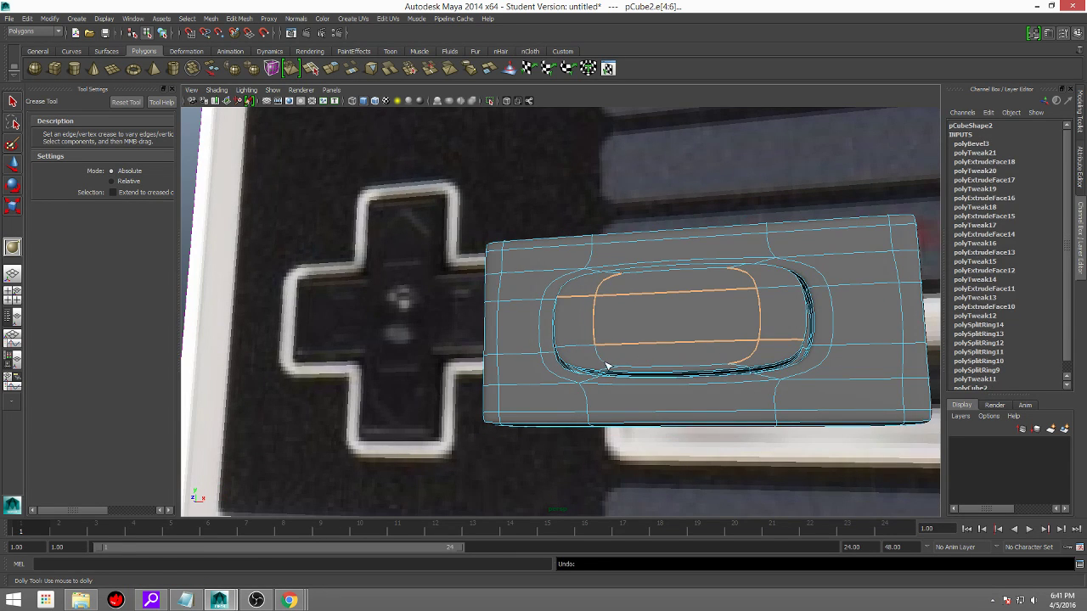
pyautogui.moveTo(609, 363); pyautogui.dragTo(687, 348, button='middle')
pyautogui.keyDown('alt'); pyautogui.moveTo(687, 347); pyautogui.dragTo(663, 372); pyautogui.keyUp('alt')
pyautogui.press('space')
pyautogui.press('space')
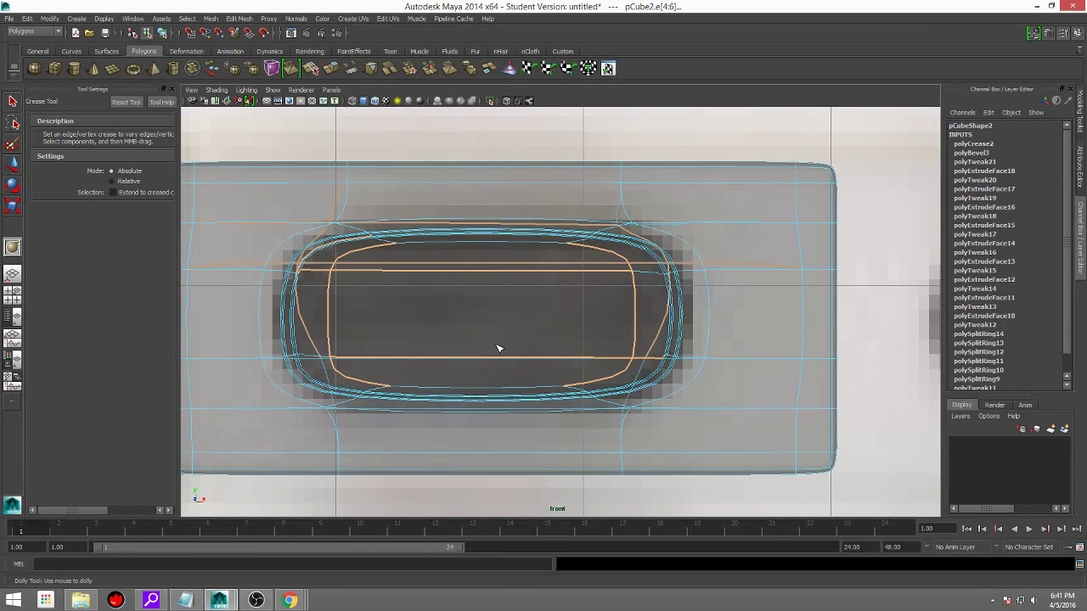
pyautogui.scroll(-5, 499, 348)
pyautogui.press('space')
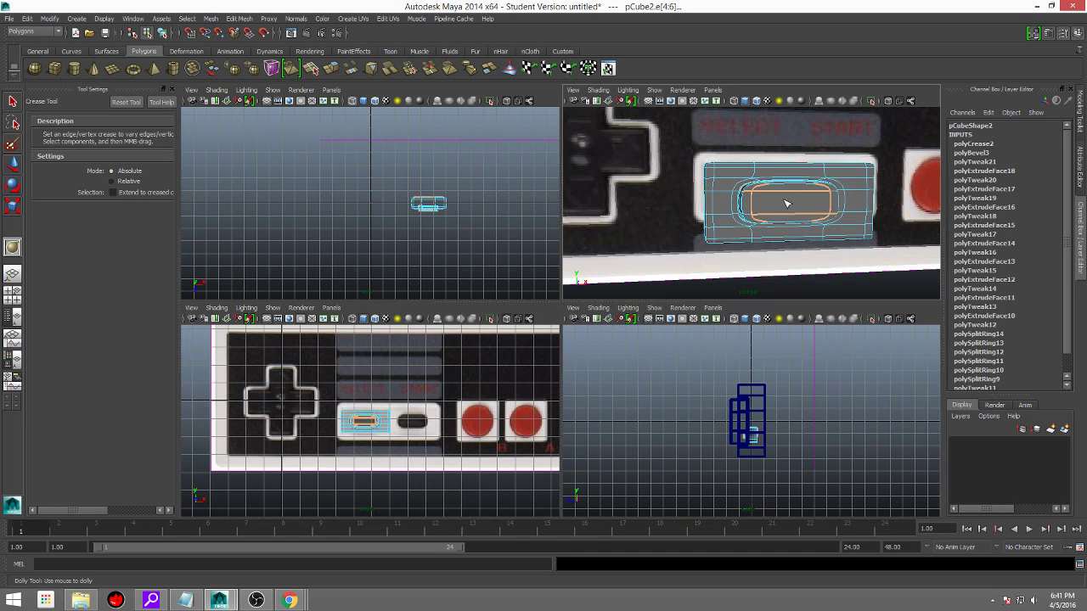
# Deselect the edges, leave the Crease Tool and select the whole block in the perspective view.
pyautogui.scroll(-5, 822, 269)
pyautogui.click(822, 269)
pyautogui.scroll(5, 777, 208)
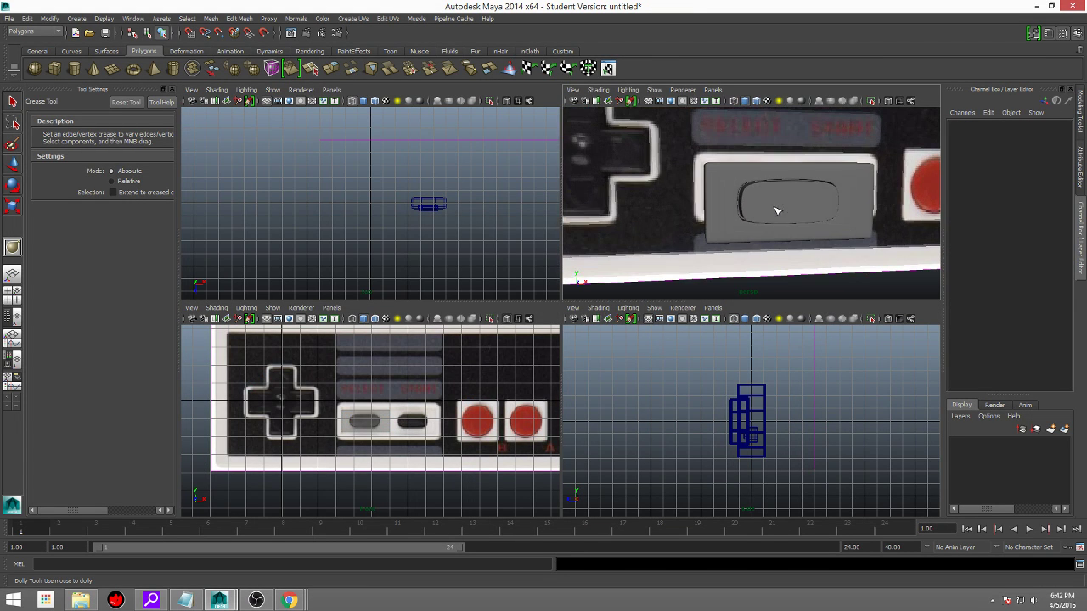
pyautogui.press('q')
pyautogui.click(789, 215)
pyautogui.keyDown('alt'); pyautogui.moveTo(789, 215); pyautogui.dragTo(879, 236); pyautogui.keyUp('alt')
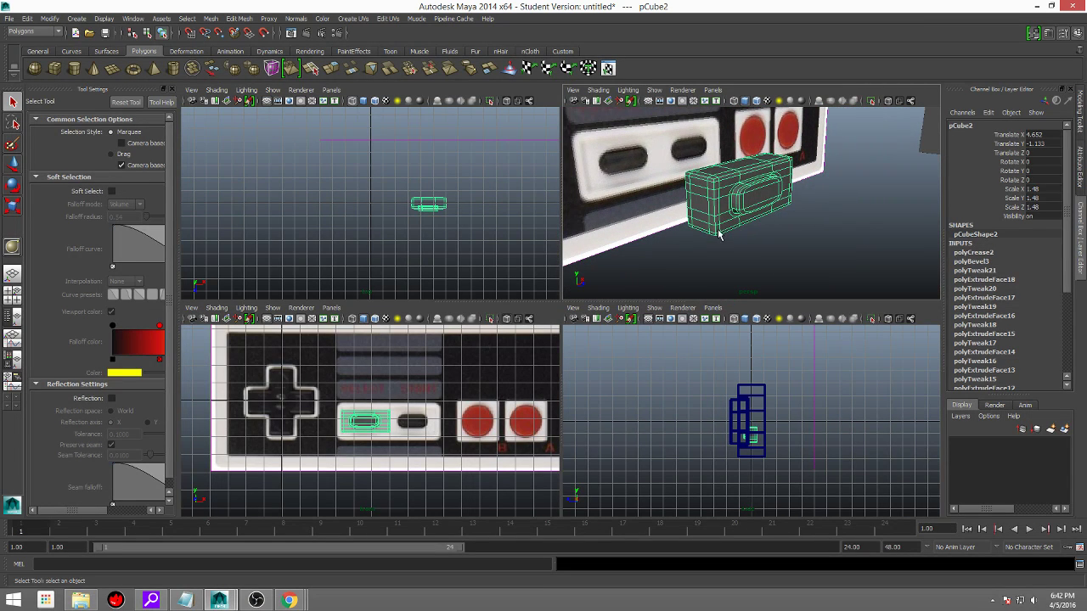
# Move the block along the X axis past the edge of the controller reference image, to about X 19.75.
pyautogui.press('w')
pyautogui.moveTo(764, 182); pyautogui.dragTo(927, 162)
pyautogui.keyDown('alt'); pyautogui.moveTo(879, 207); pyautogui.dragTo(801, 209); pyautogui.keyUp('alt')
pyautogui.keyDown('alt'); pyautogui.moveTo(801, 209); pyautogui.dragTo(446, 240, button='middle'); pyautogui.keyUp('alt')
pyautogui.scroll(-4, 791, 226)
pyautogui.moveTo(845, 226); pyautogui.dragTo(959, 227)
pyautogui.keyDown('alt'); pyautogui.moveTo(960, 227); pyautogui.dragTo(842, 201, button='middle'); pyautogui.keyUp('alt')
pyautogui.moveTo(795, 200); pyautogui.dragTo(773, 208)
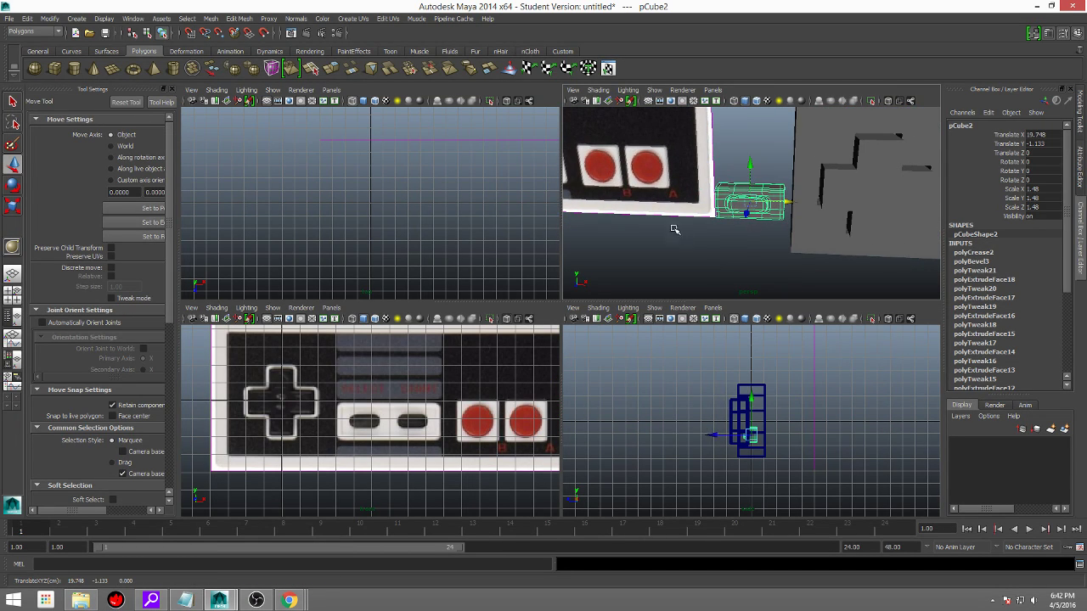
pyautogui.keyDown('alt'); pyautogui.moveTo(674, 228); pyautogui.dragTo(722, 219); pyautogui.keyUp('alt')
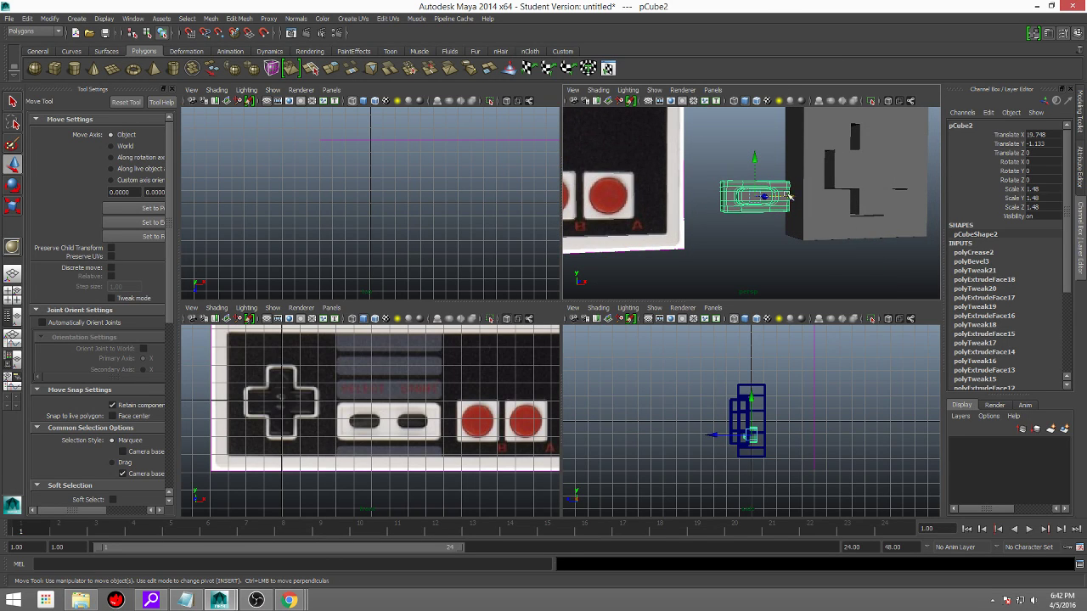